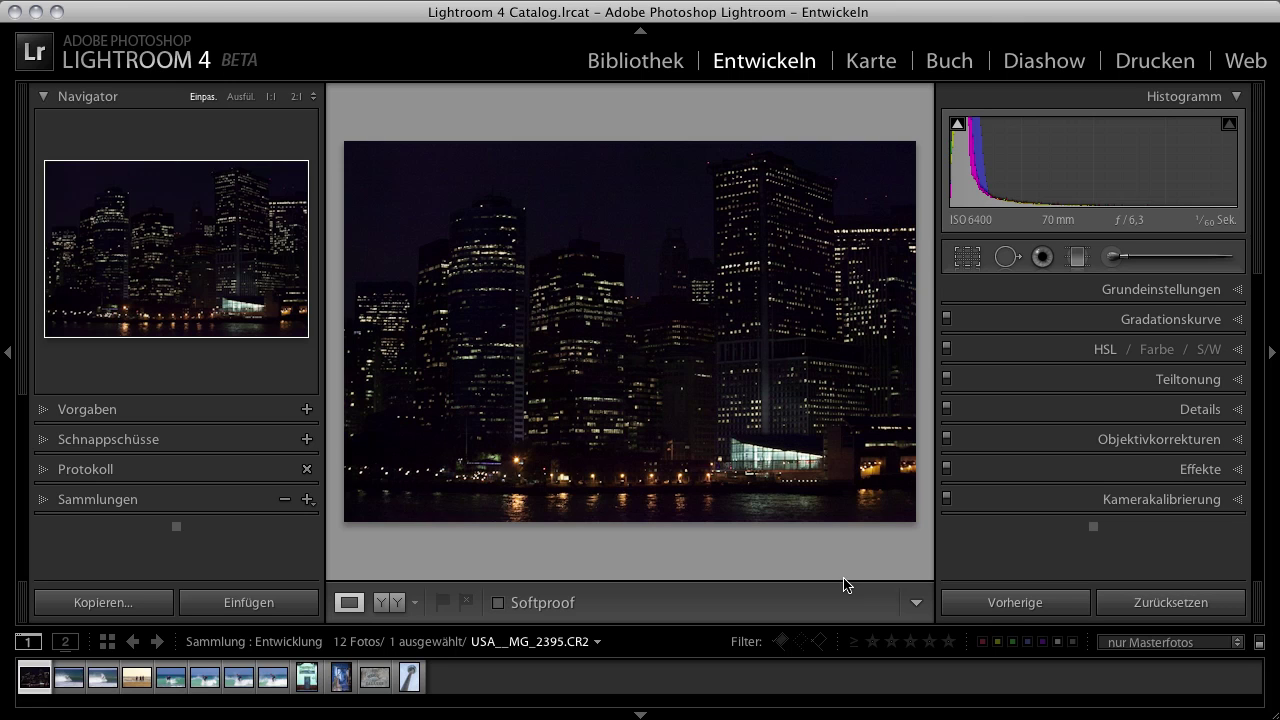
# Open the beach photo and zoom to 3:1 on the middle fisherman's shirt edge.
pyautogui.click(138, 682)
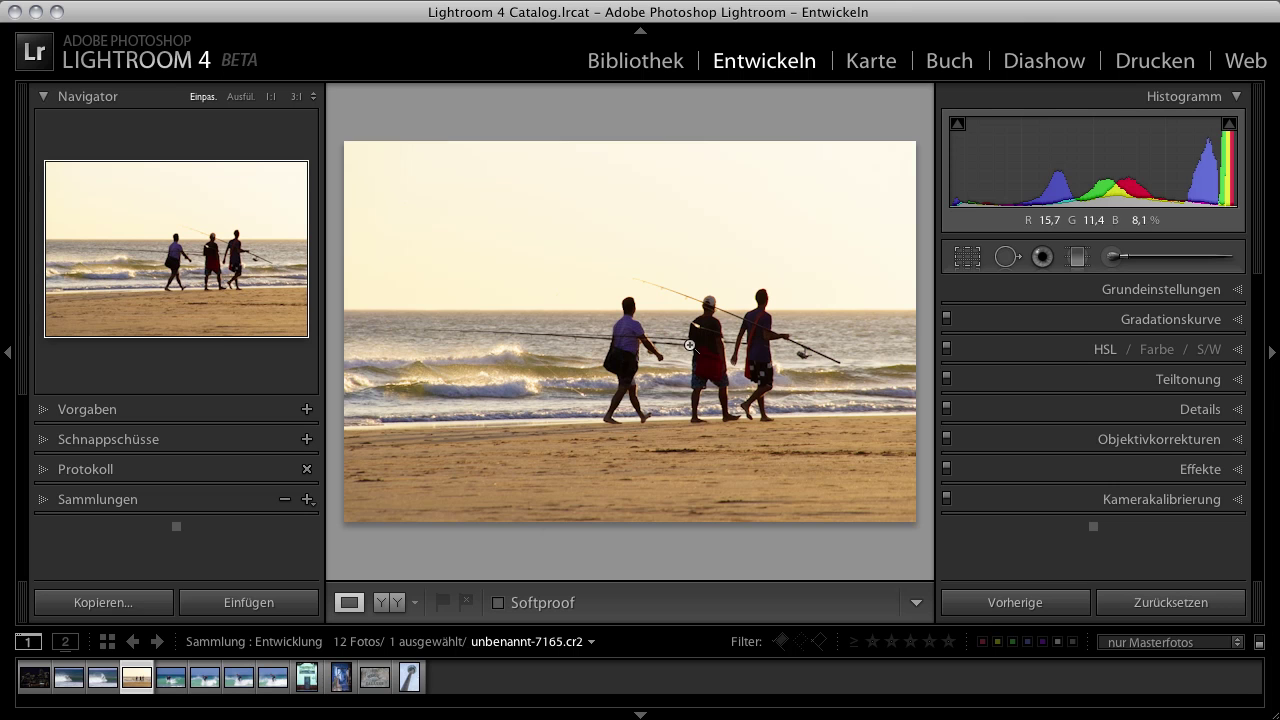
pyautogui.click(690, 345)
pyautogui.moveTo(800, 453); pyautogui.dragTo(697, 340)
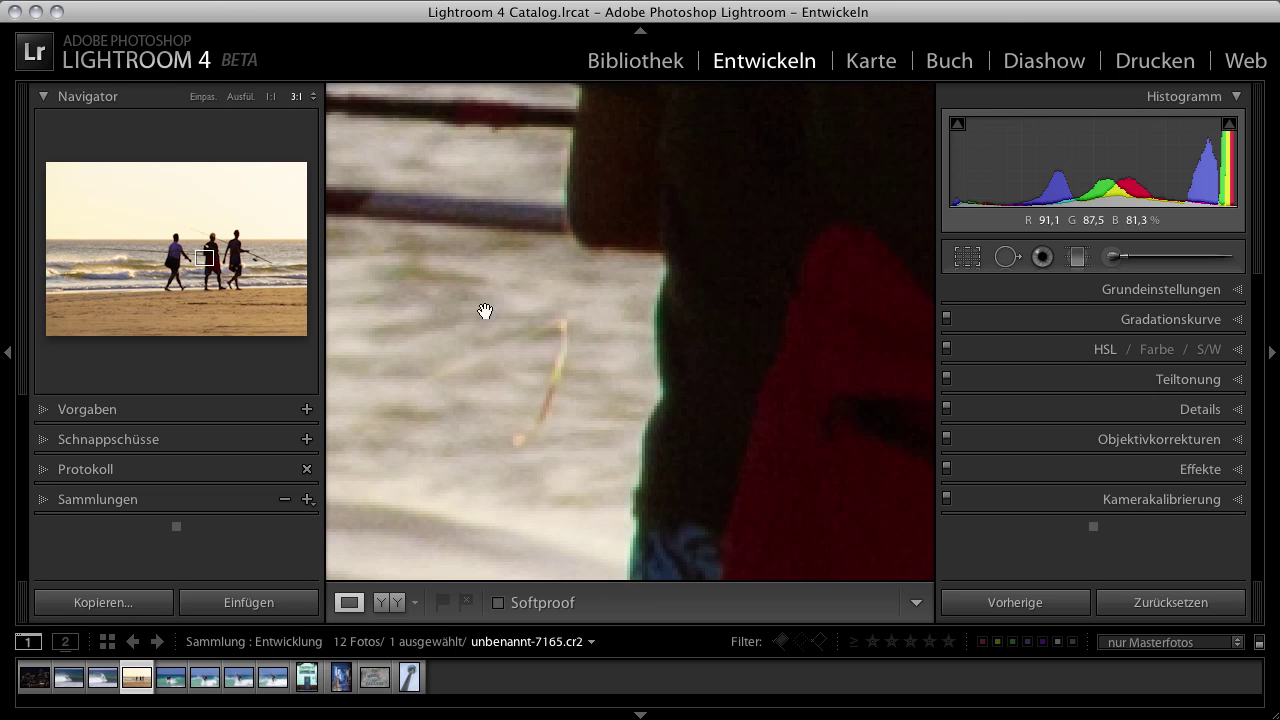
pyautogui.click(271, 98)
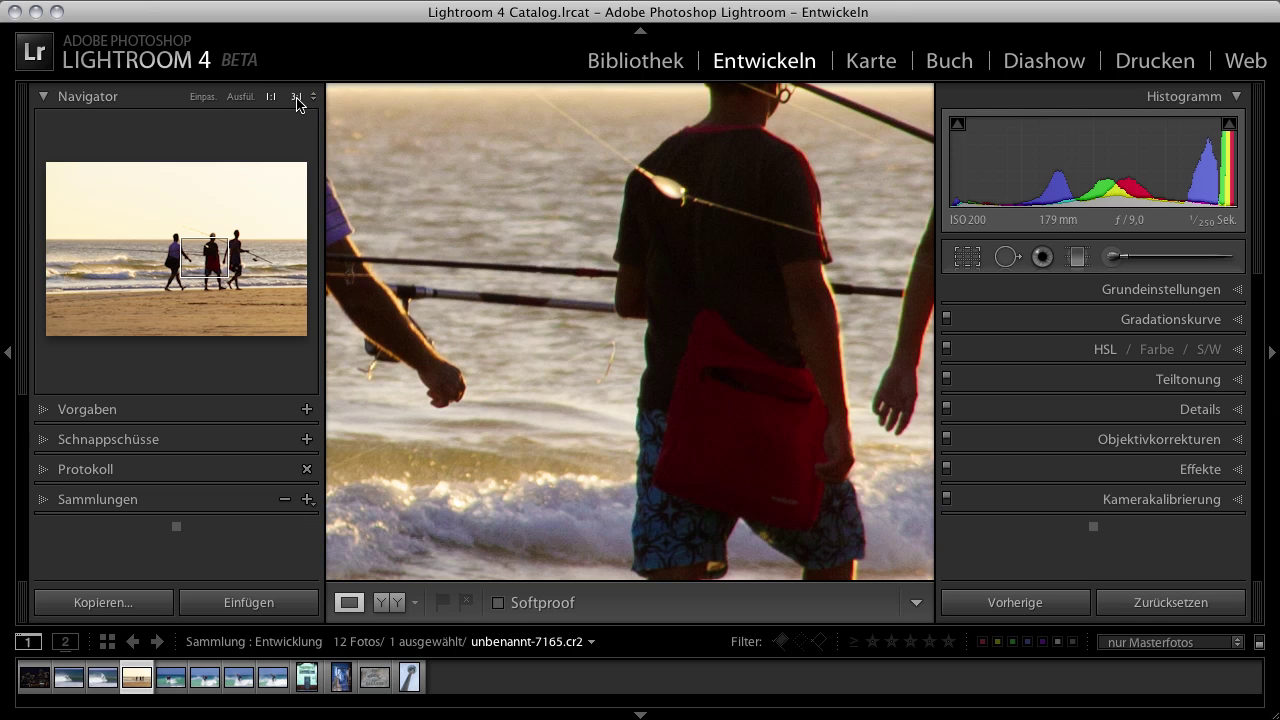
pyautogui.click(296, 97)
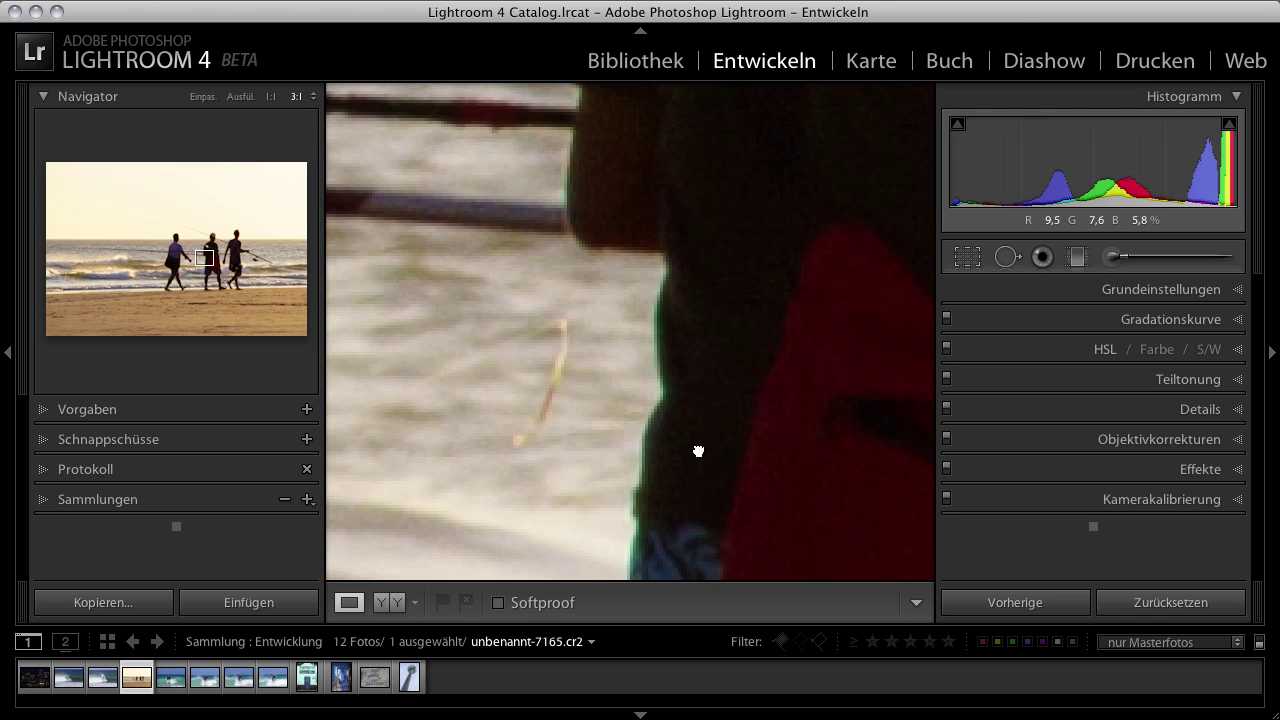
pyautogui.moveTo(698, 451); pyautogui.dragTo(720, 363)
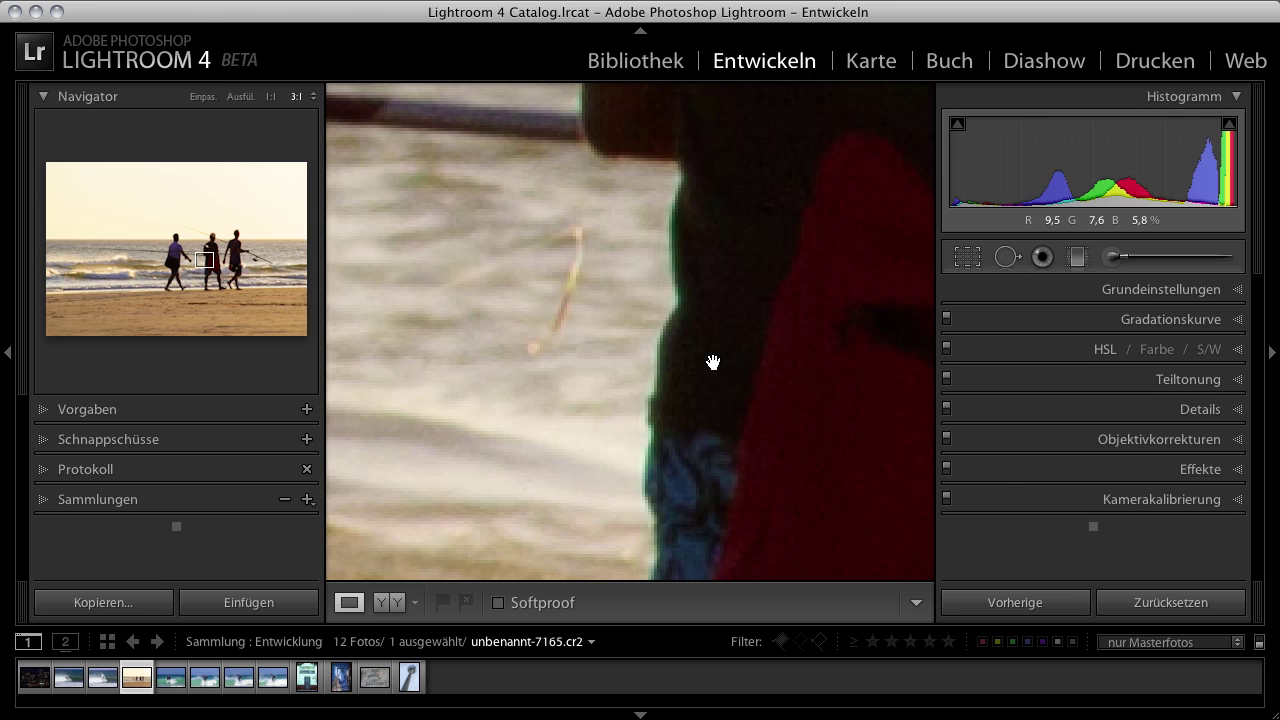
# Disable lens profile corrections, enable chromatic aberration removal, then fit the photo in view.
pyautogui.click(1238, 440)
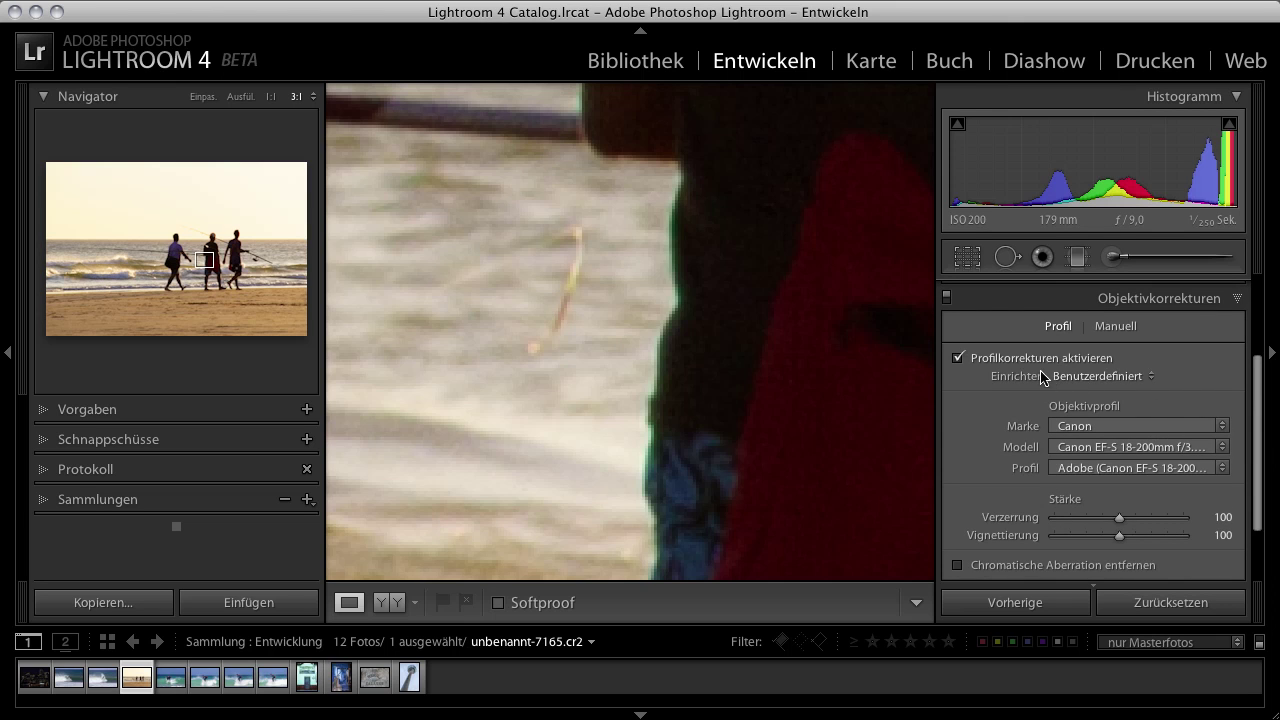
pyautogui.click(958, 358)
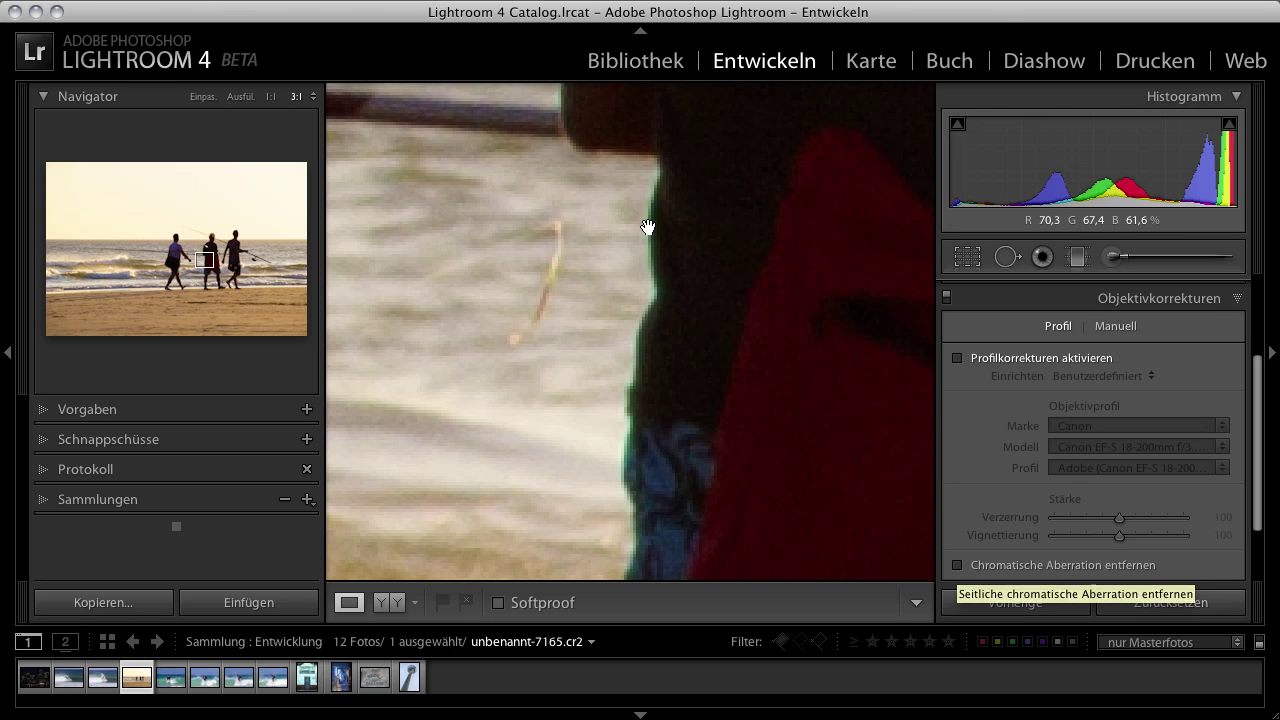
pyautogui.click(957, 567)
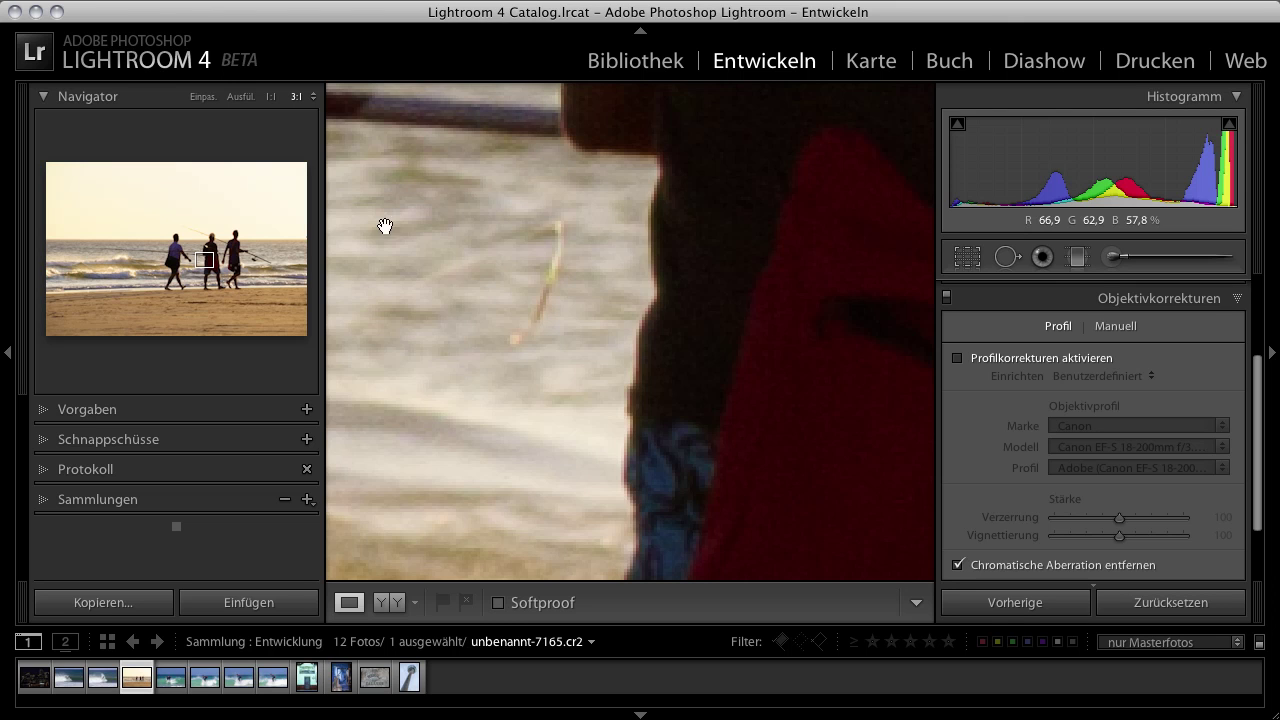
pyautogui.click(271, 97)
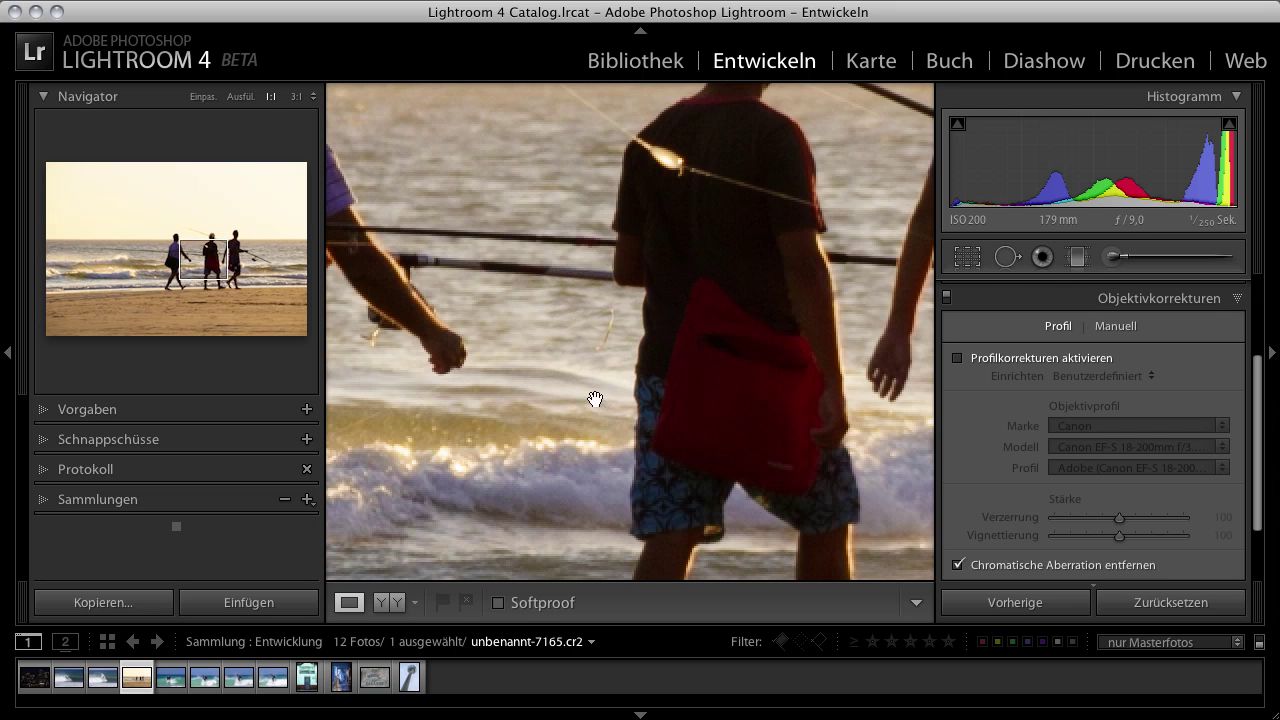
pyautogui.click(676, 352)
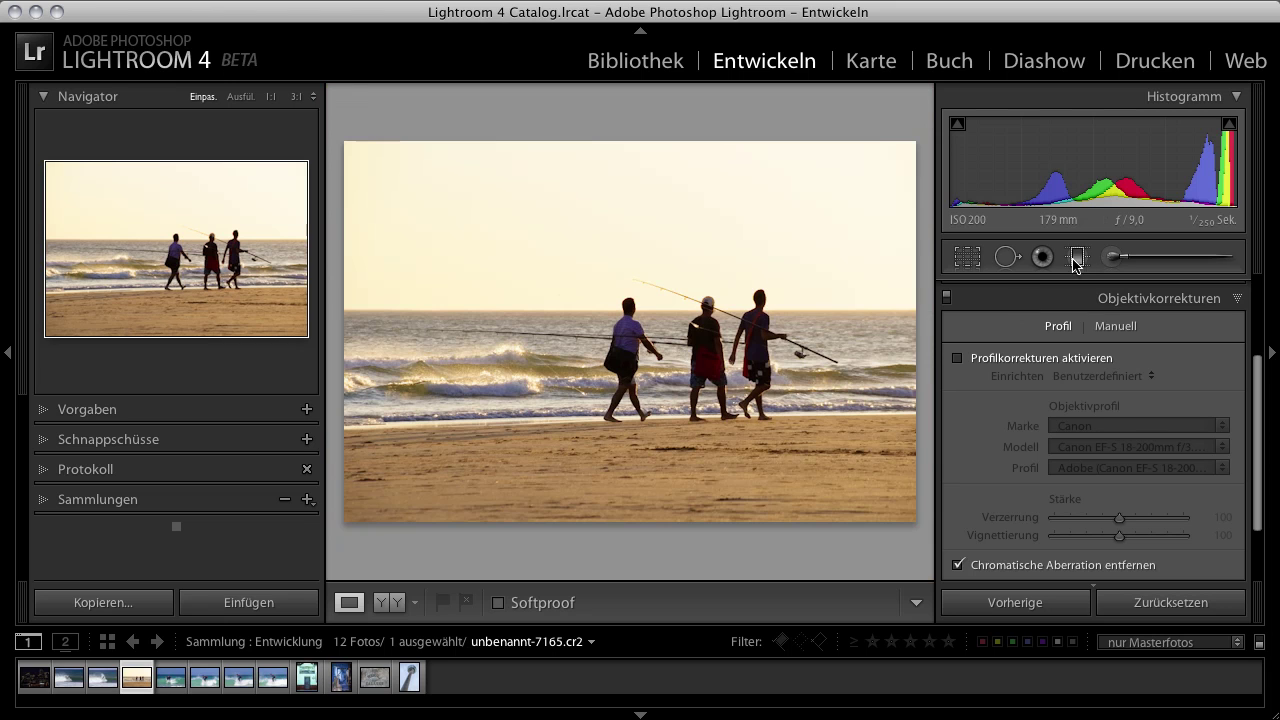
# Switch to the Adjustment Brush and open the TV tower photo DSC_0129.NEF.
pyautogui.click(1077, 260)
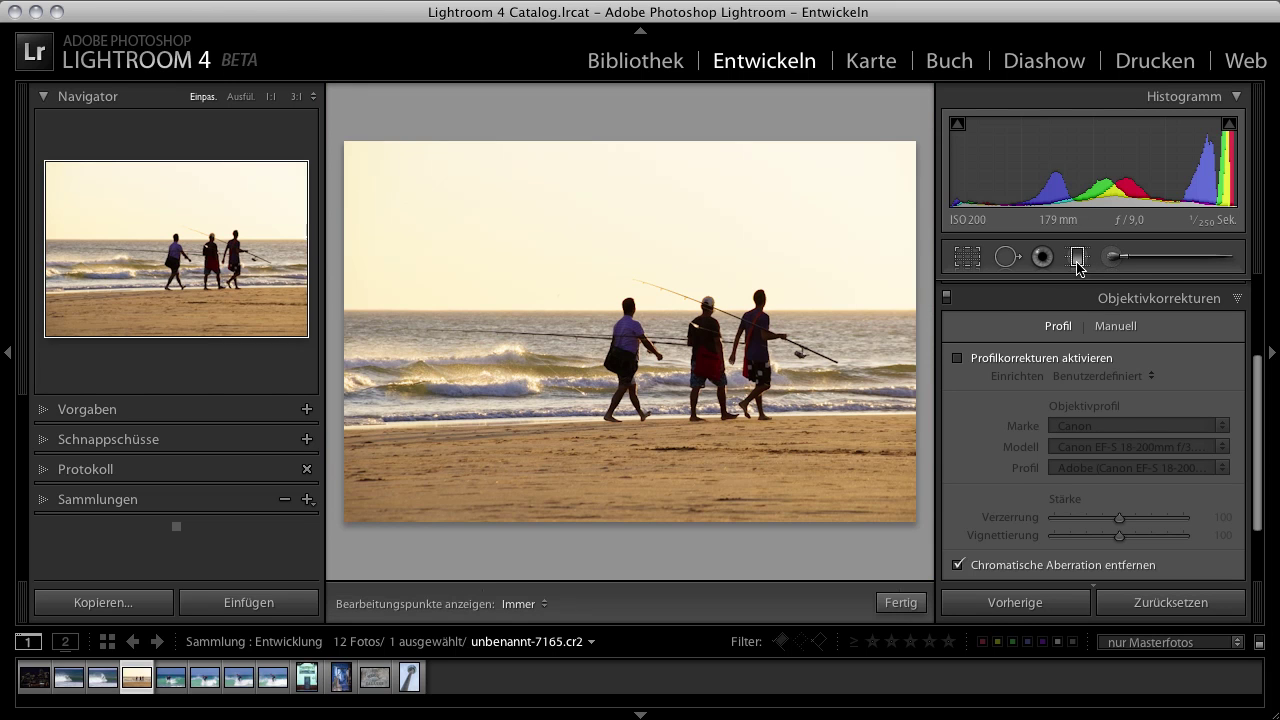
pyautogui.click(1113, 258)
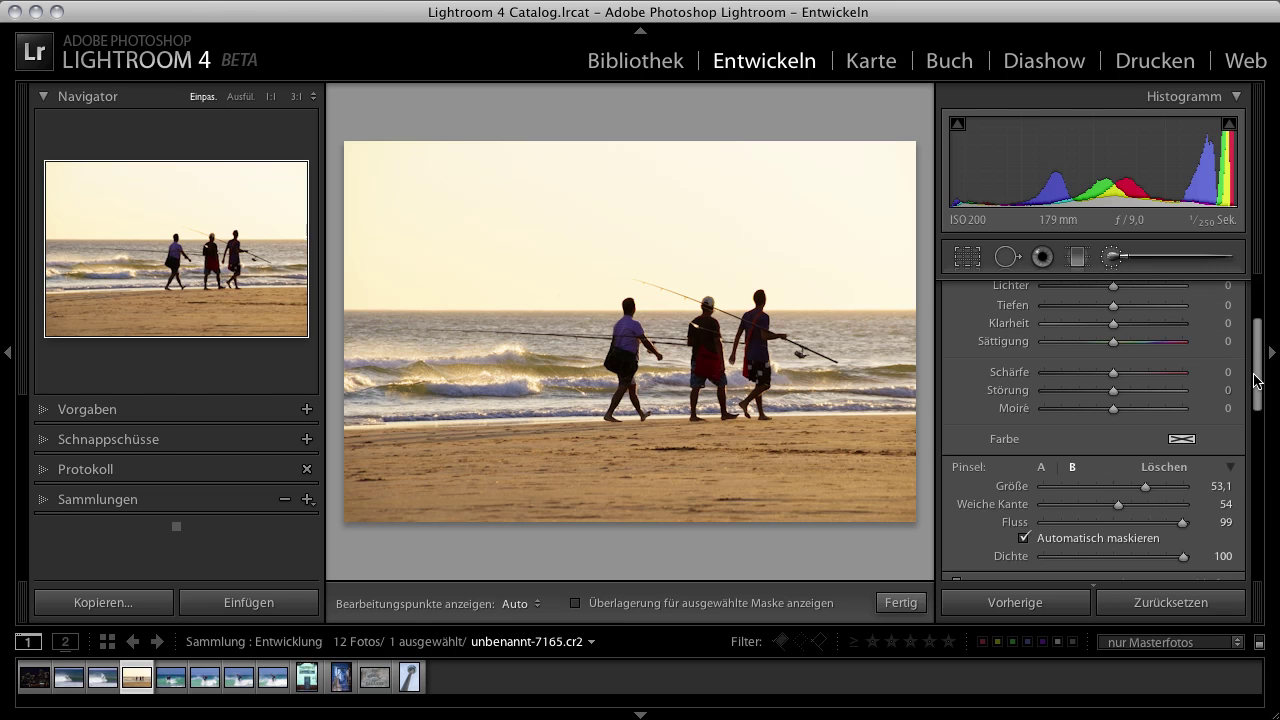
pyautogui.moveTo(1258, 380); pyautogui.dragTo(1258, 347)
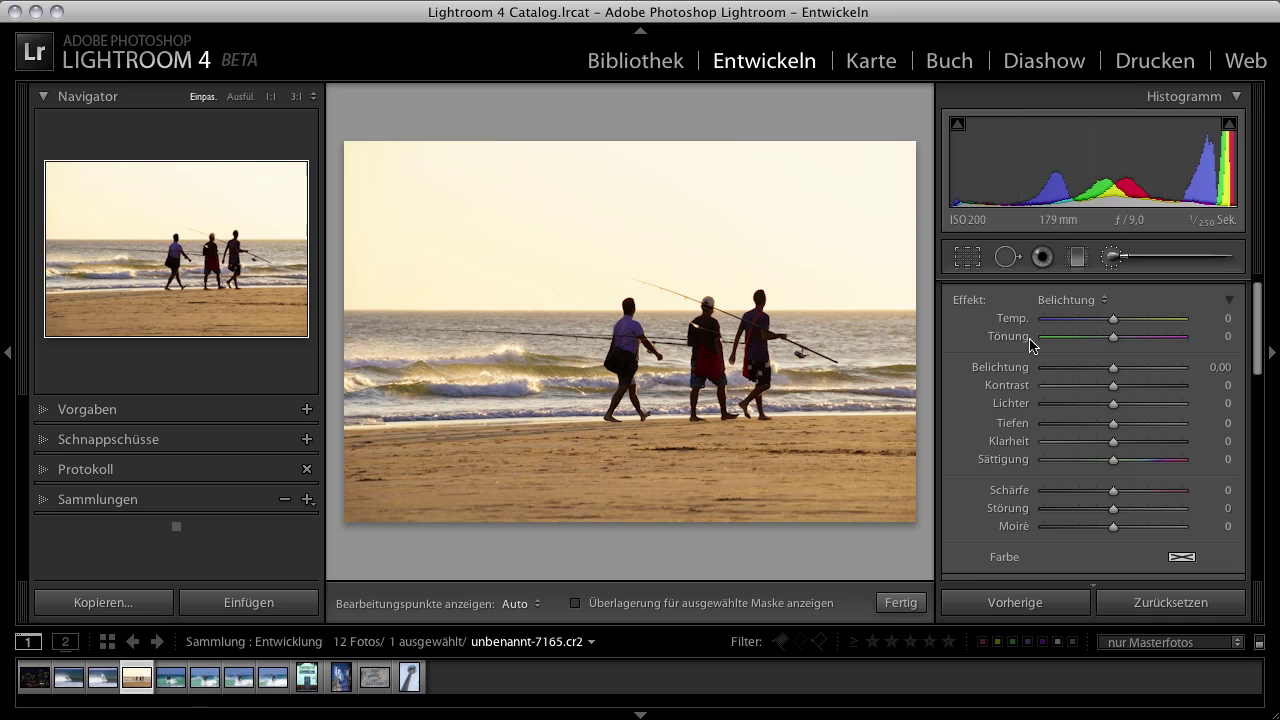
pyautogui.click(410, 678)
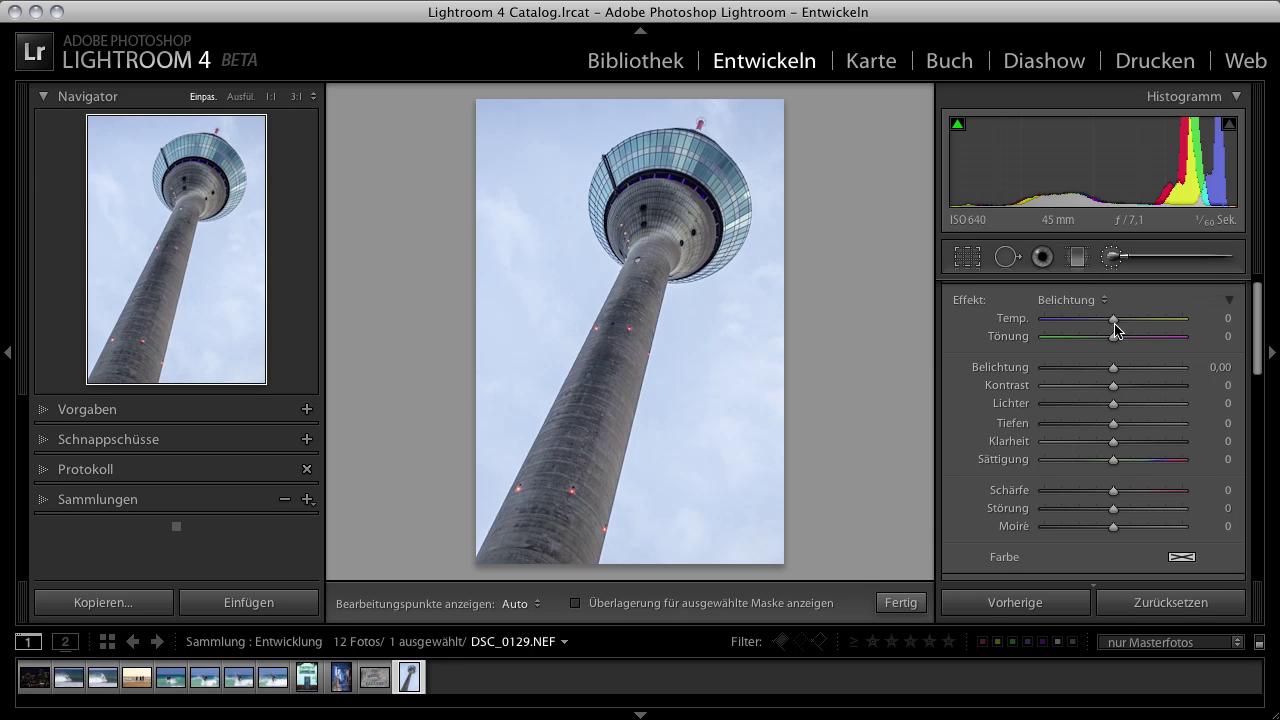
# Warm the brush, raise its exposure, shrink the brush and paint over the tower shaft.
pyautogui.moveTo(1114, 320); pyautogui.dragTo(1133, 328)
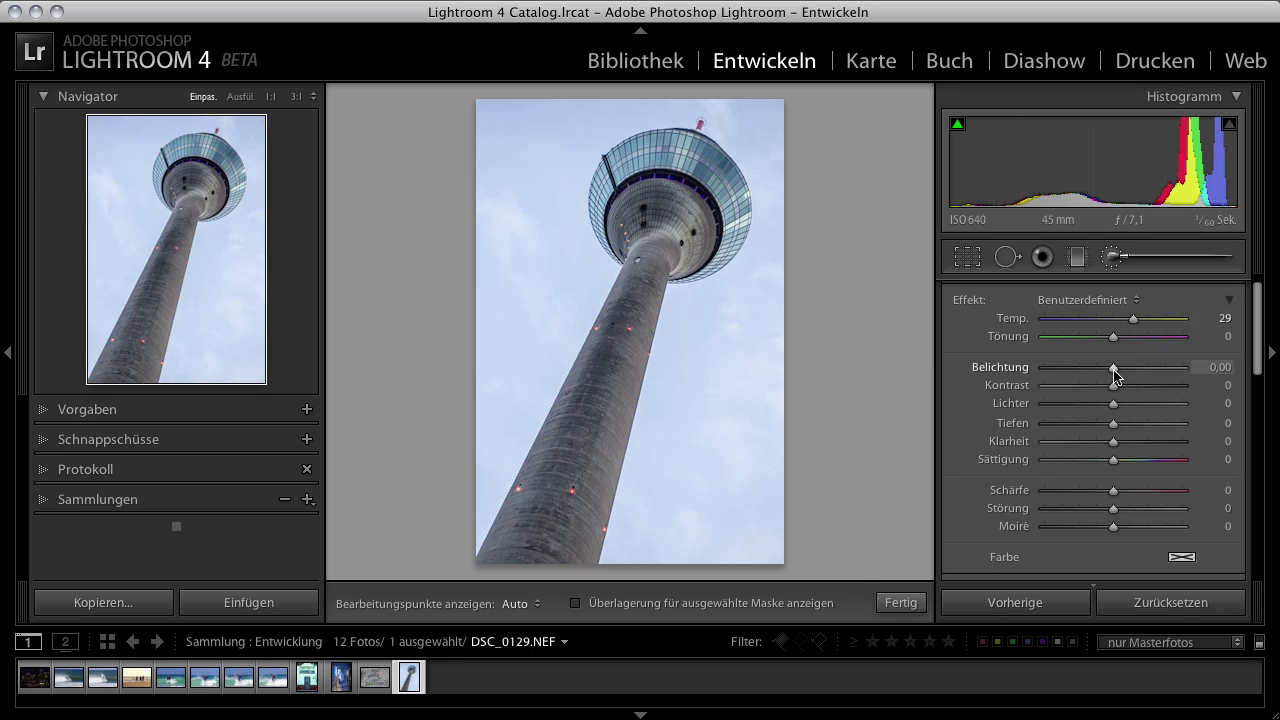
pyautogui.moveTo(1114, 370); pyautogui.dragTo(1123, 371)
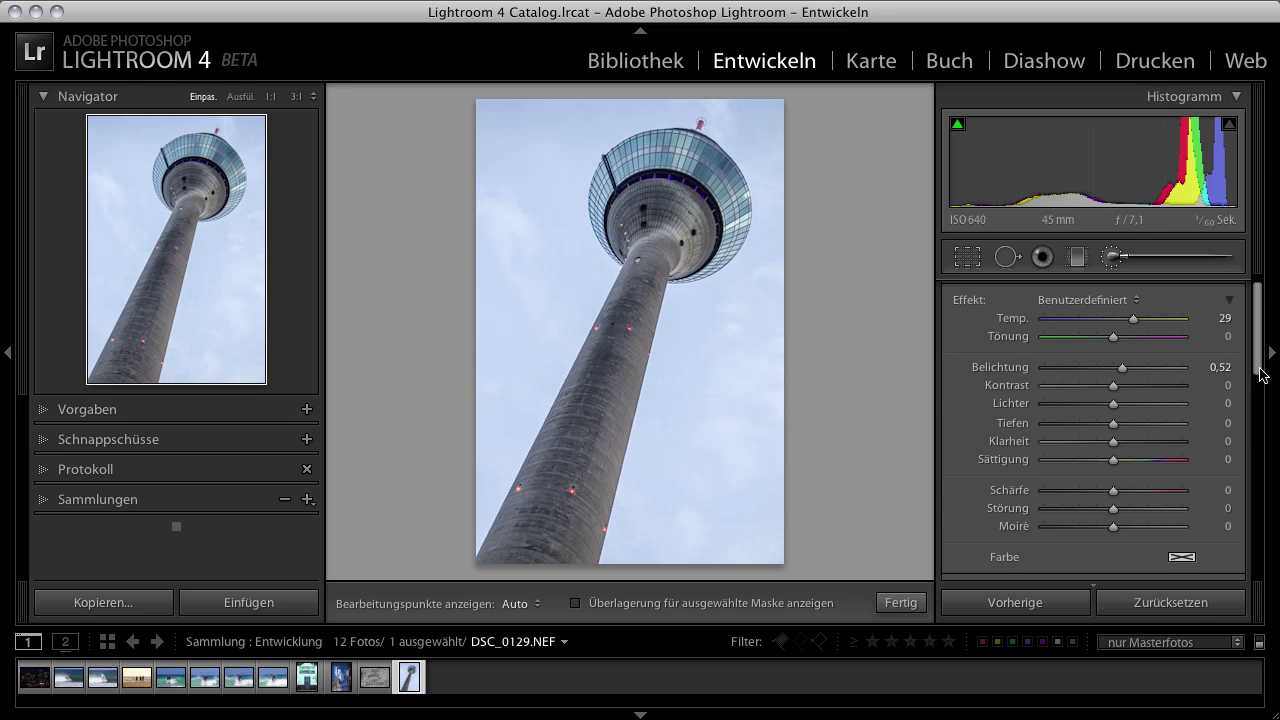
pyautogui.click(1240, 100)
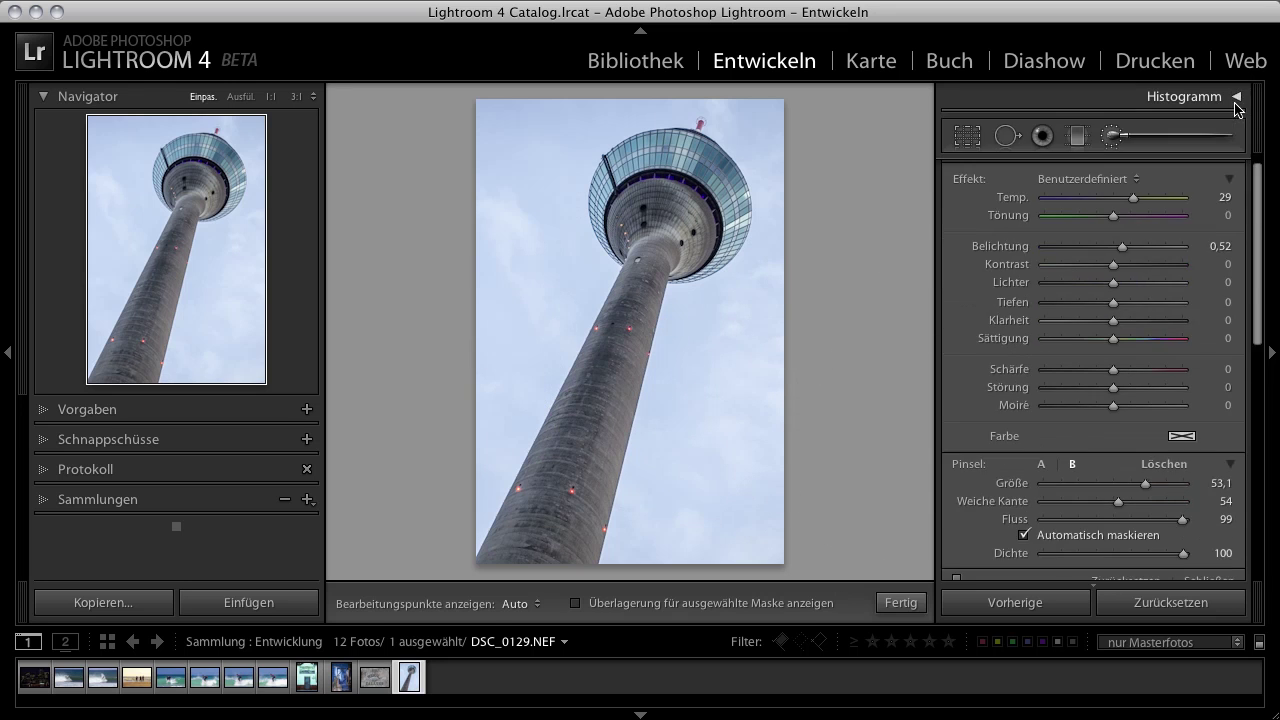
pyautogui.moveTo(1145, 484); pyautogui.dragTo(1107, 484)
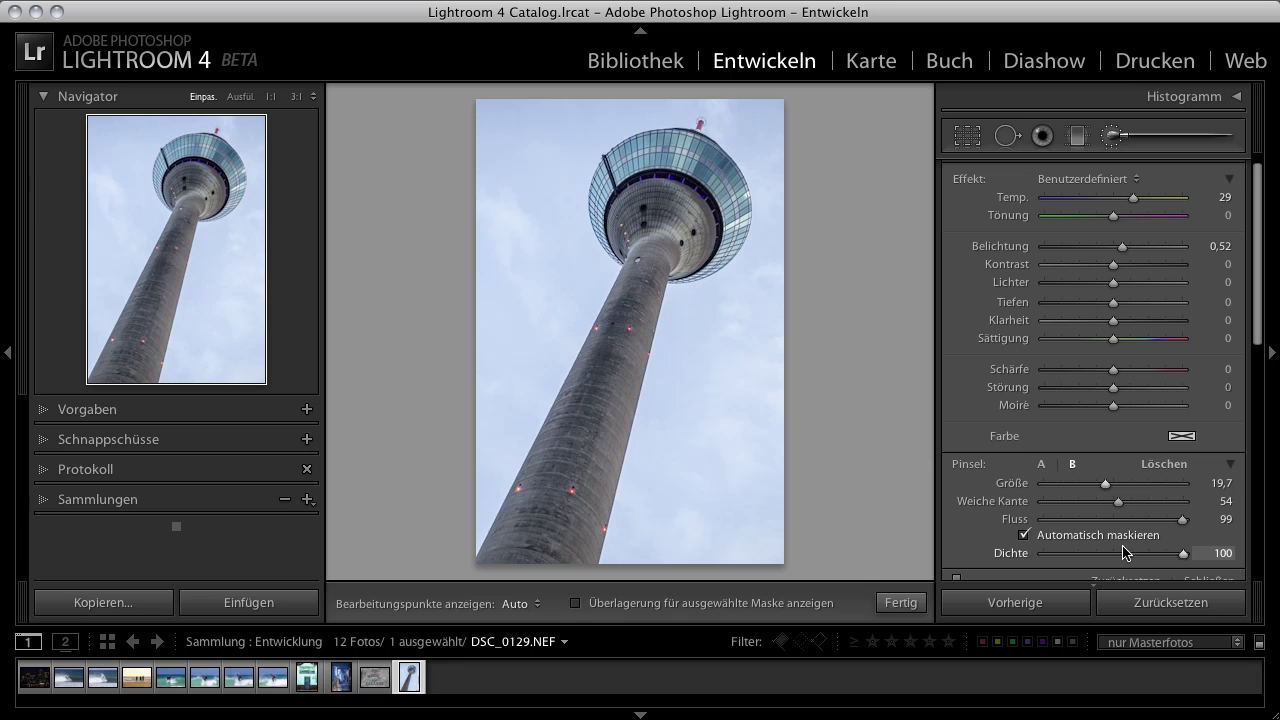
pyautogui.press('h')
pyautogui.moveTo(544, 538)
pyautogui.mouseDown()
pyautogui.moveTo(537, 496)
pyautogui.moveTo(610, 376)
pyautogui.moveTo(663, 244)
pyautogui.moveTo(640, 215)
pyautogui.moveTo(702, 236)
pyautogui.mouseUp()
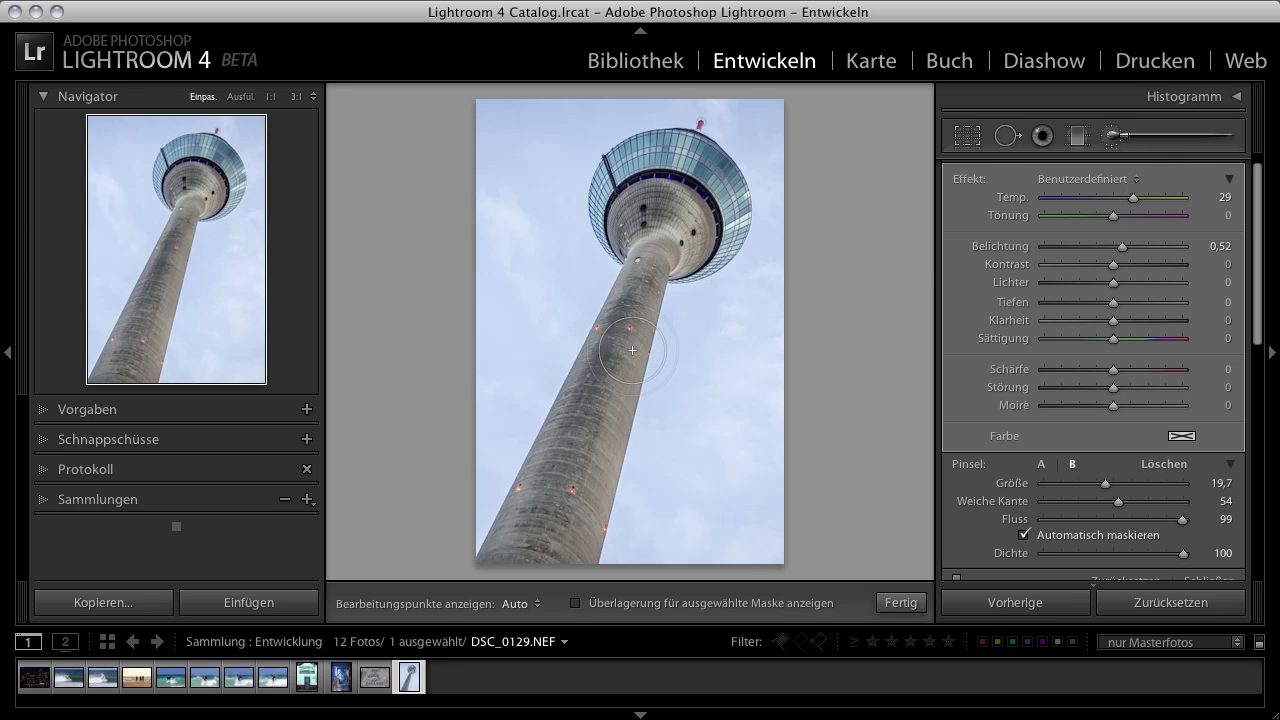
# Refine the painted area to Temp 23, Tint 12, Exposure 0,46 and show Before/After.
pyautogui.moveTo(1124, 247); pyautogui.dragTo(1123, 247)
pyautogui.moveTo(1136, 198)
pyautogui.mouseDown()
pyautogui.moveTo(1095, 199)
pyautogui.moveTo(1130, 200)
pyautogui.mouseUp()
pyautogui.moveTo(1113, 218); pyautogui.dragTo(1118, 218)
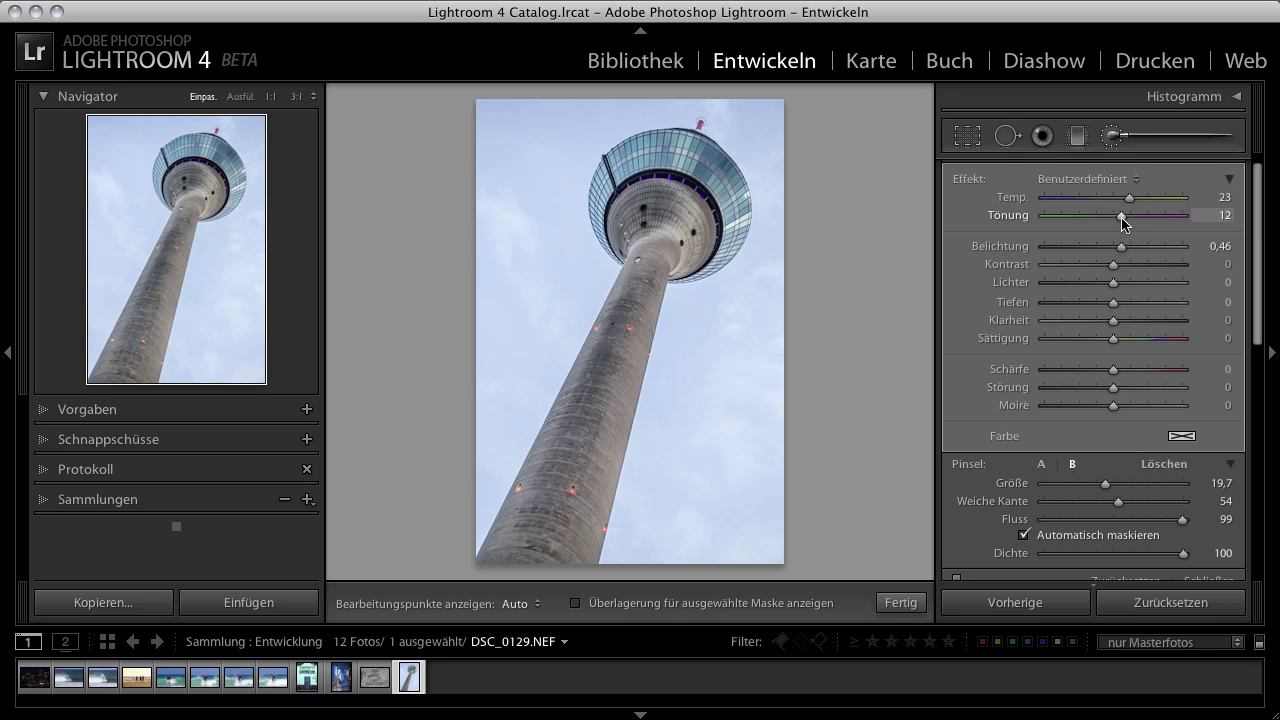
pyautogui.press('alt')
pyautogui.moveTo(600, 400)
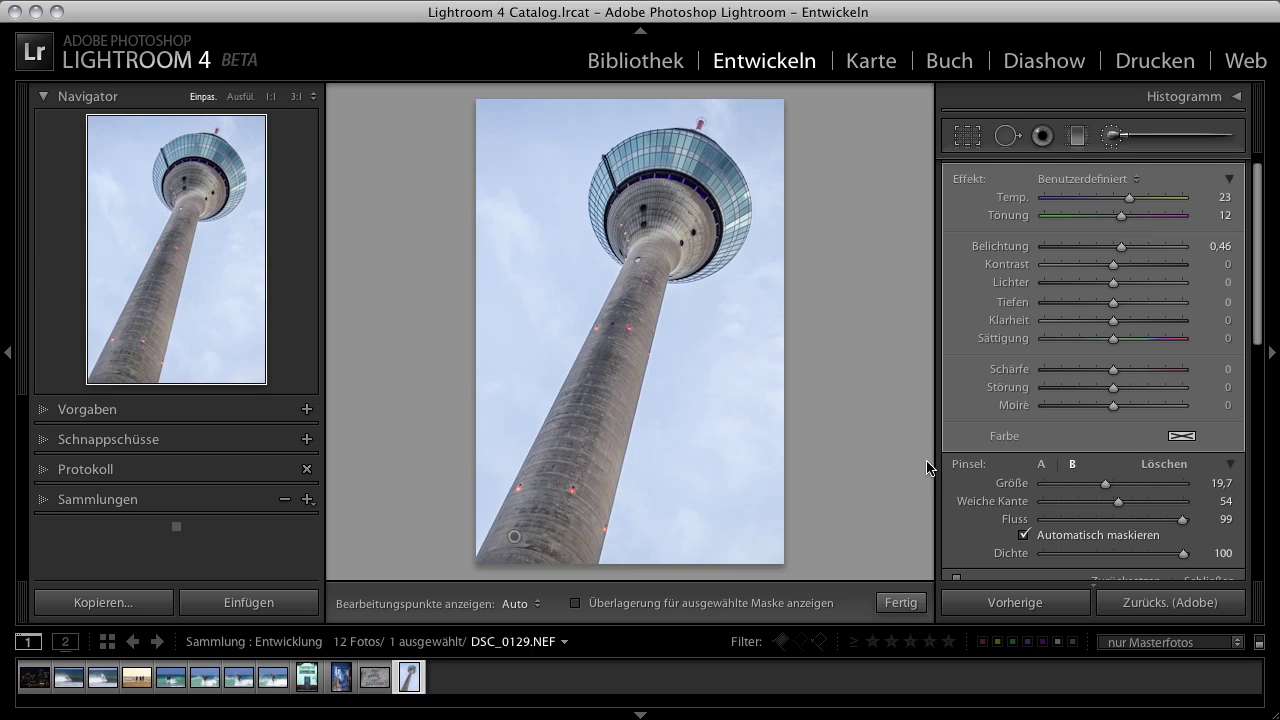
pyautogui.press('y')
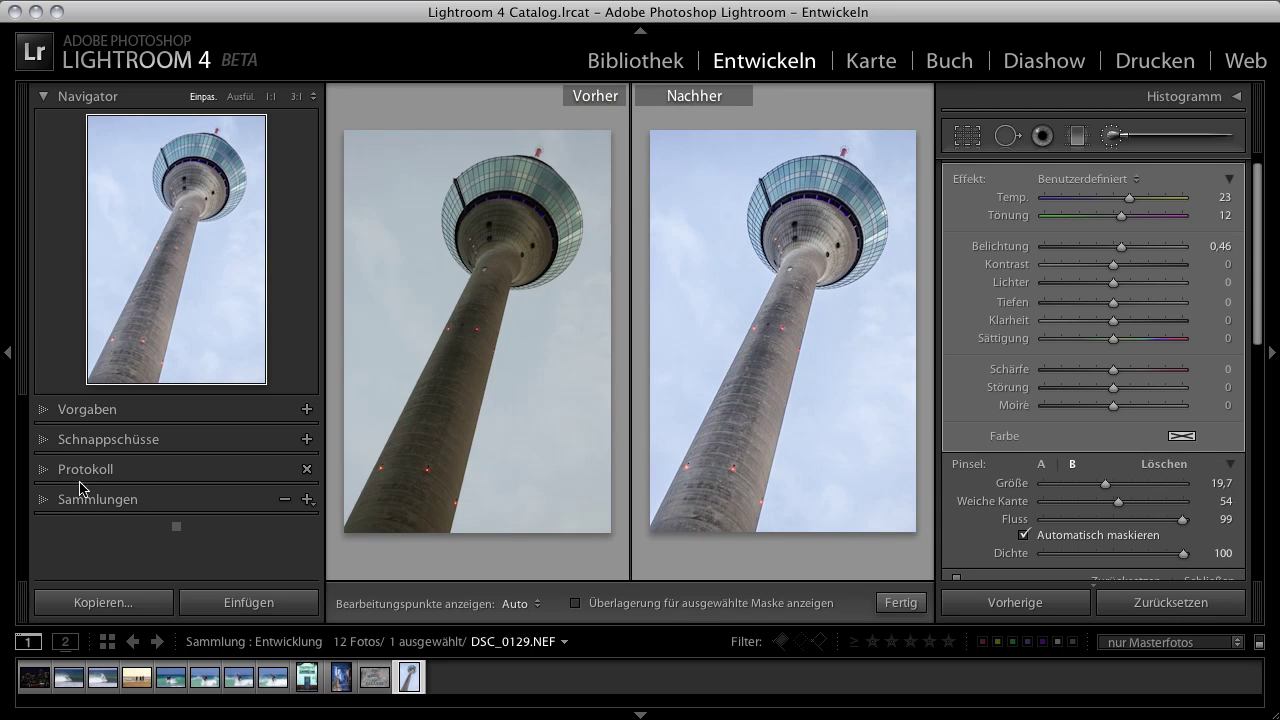
# Copy the latest history step's settings to the Before image and hide the left panel.
pyautogui.click(44, 470)
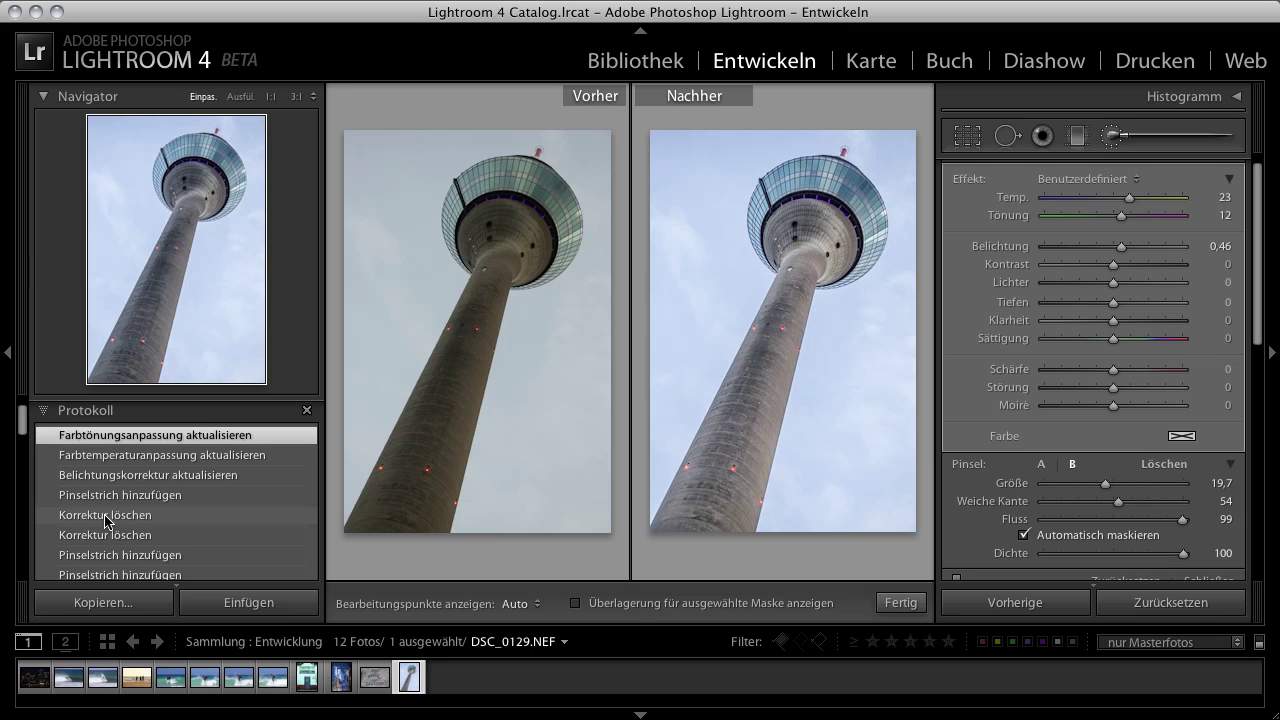
pyautogui.rightClick(106, 520)
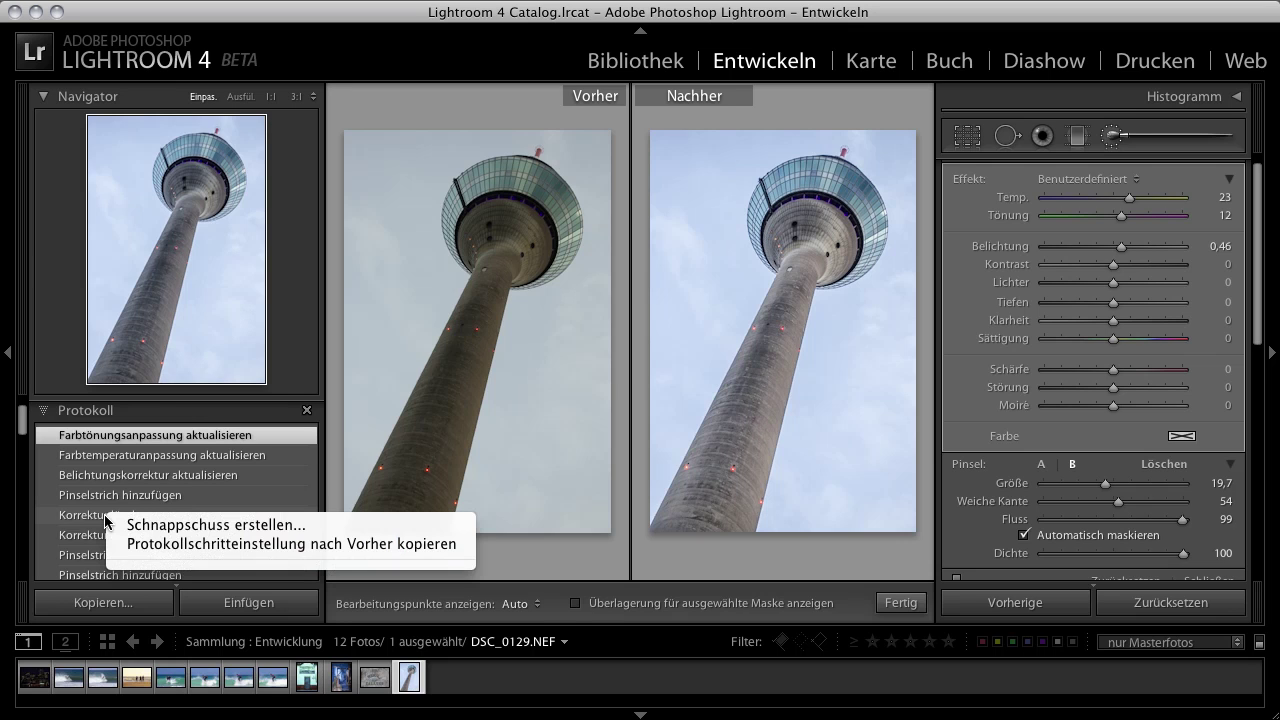
pyautogui.click(218, 546)
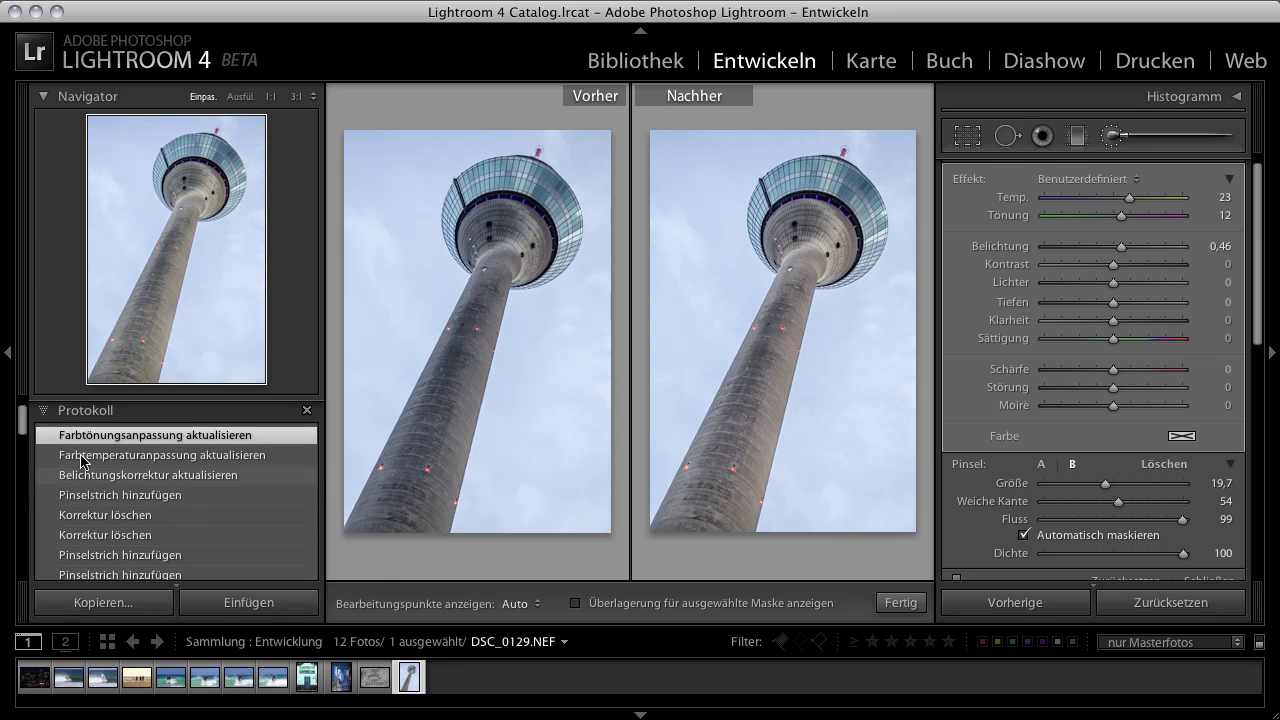
pyautogui.click(44, 410)
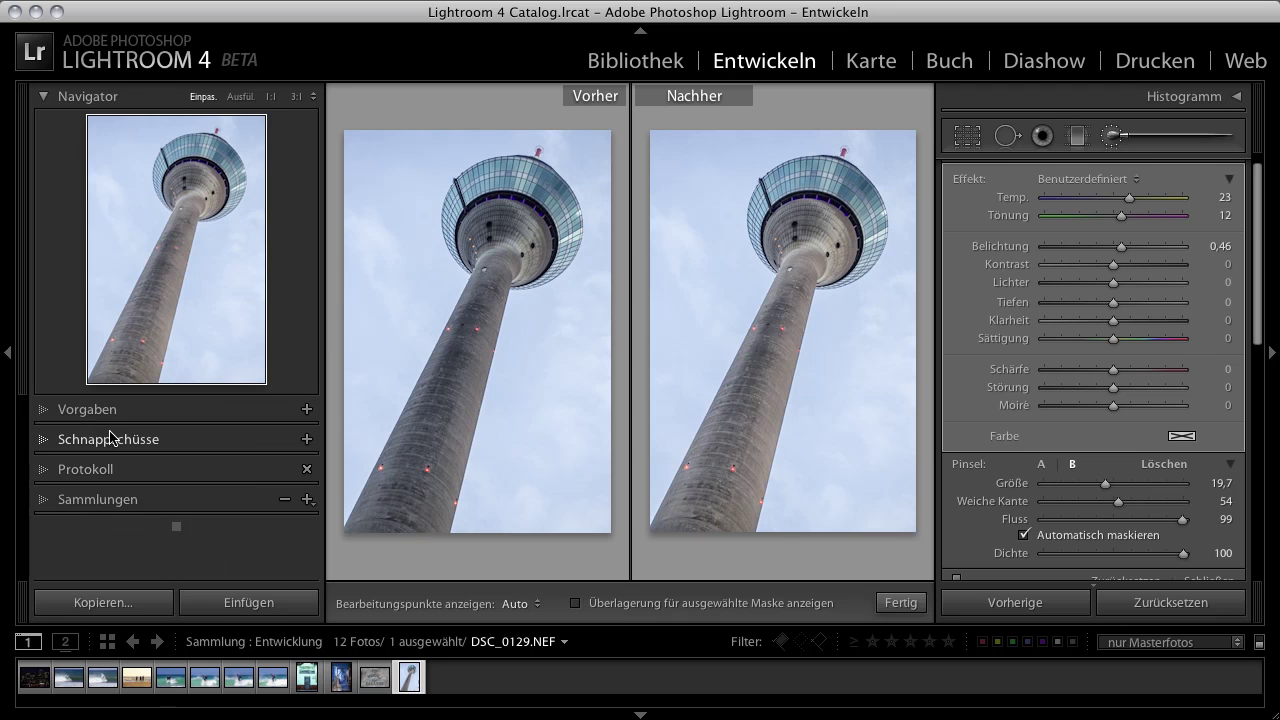
pyautogui.click(7, 354)
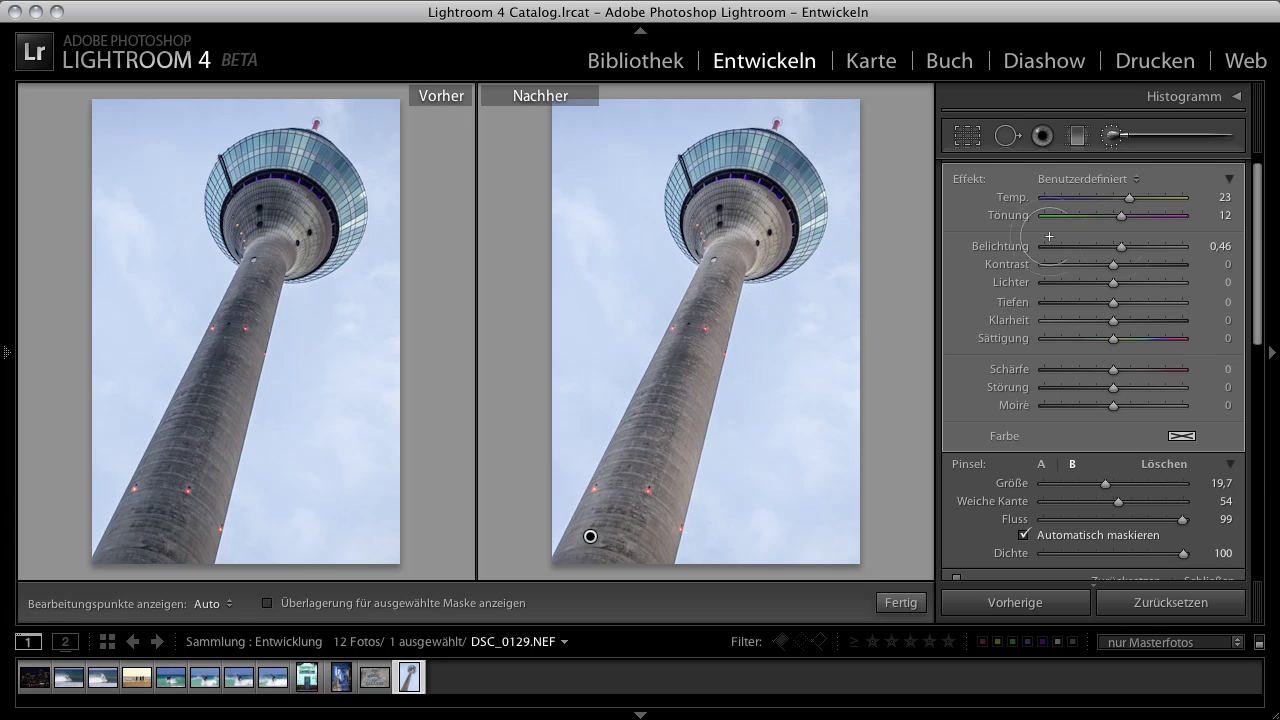
# Raise the tower brush adjustment to Temp 41 and Exposure 0,64.
pyautogui.moveTo(1144, 199); pyautogui.dragTo(1143, 202)
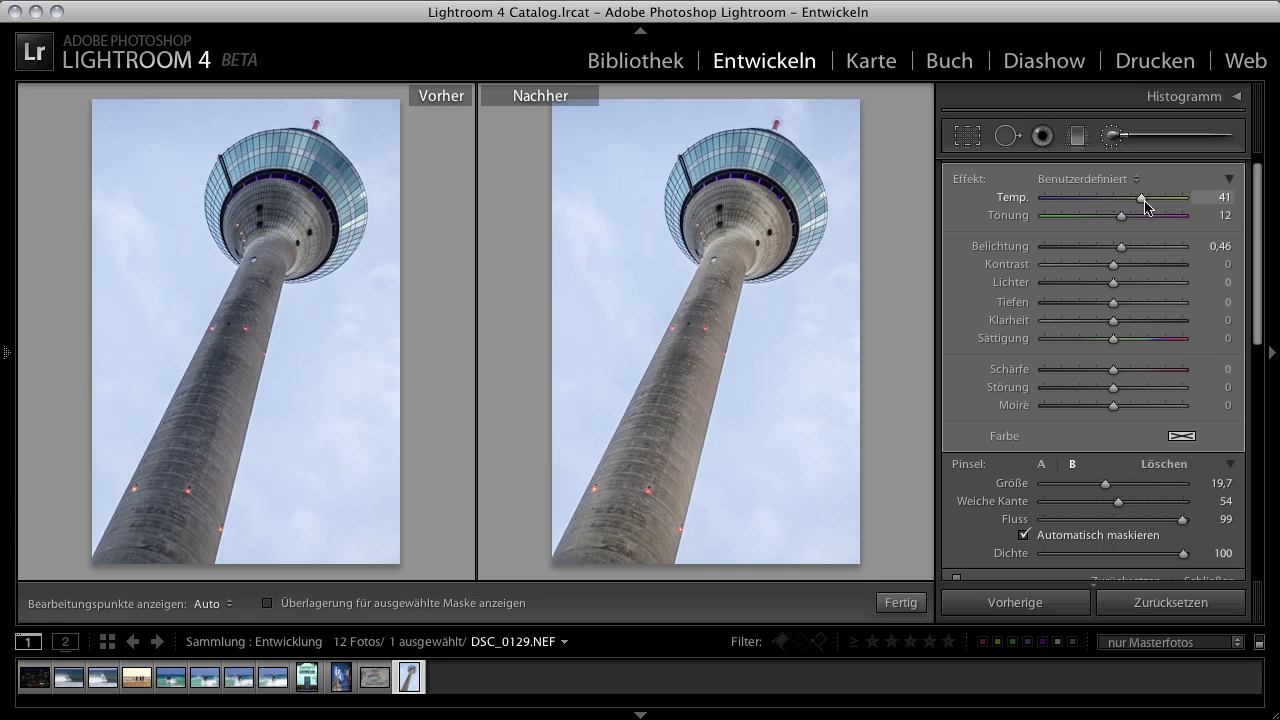
pyautogui.moveTo(1127, 248); pyautogui.dragTo(1131, 248)
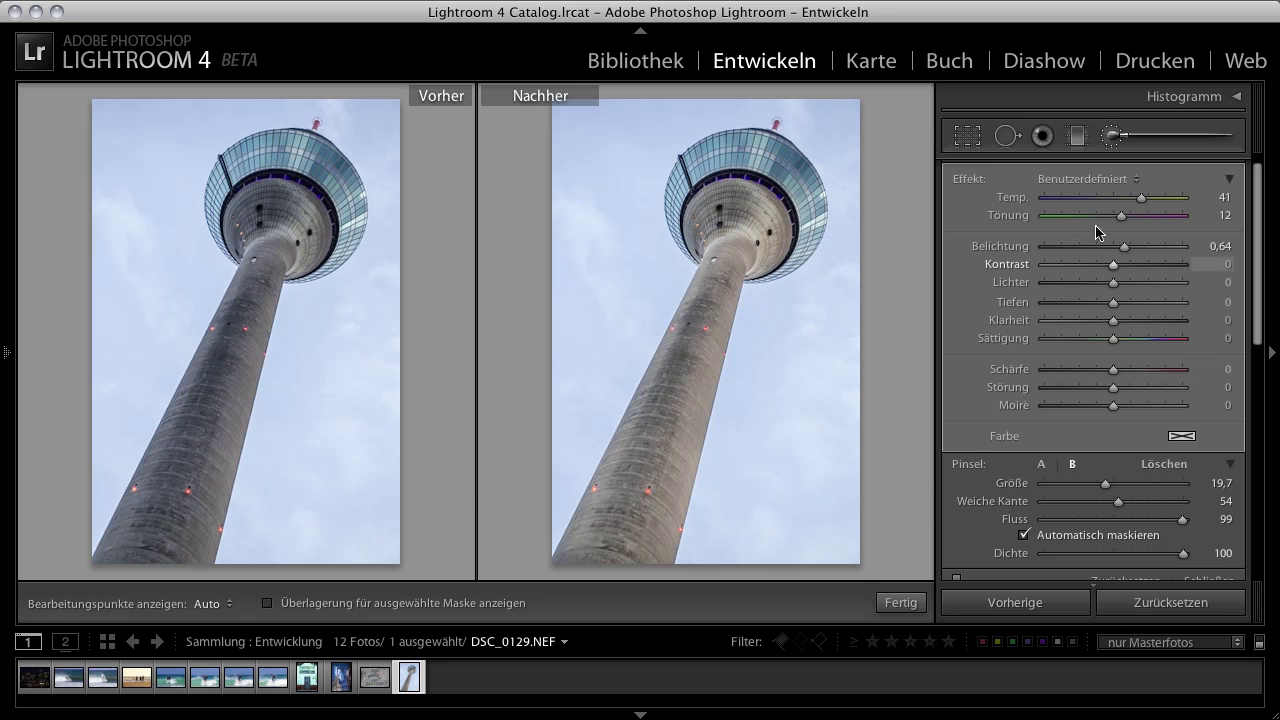
pyautogui.scroll(1, 1258, 320)
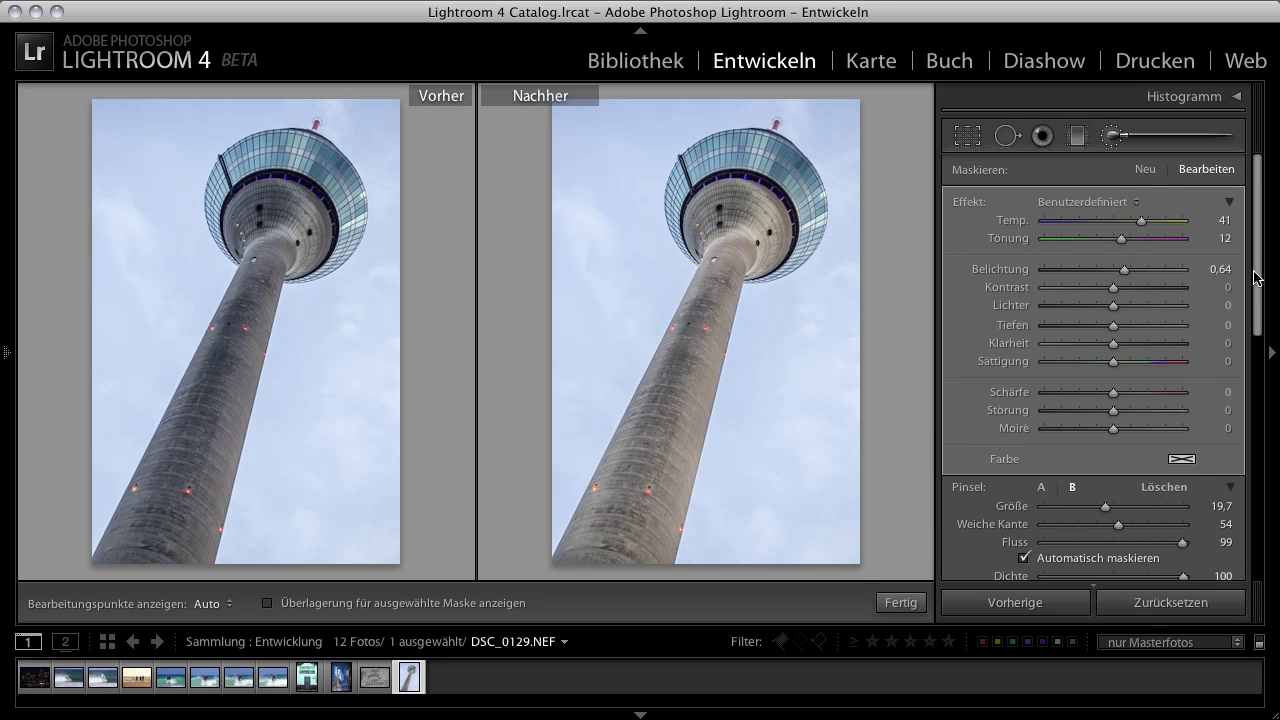
# Start a fresh brush mask with Temp −25, Clarity 14, Saturation 22 and size 39,6.
pyautogui.click(1145, 170)
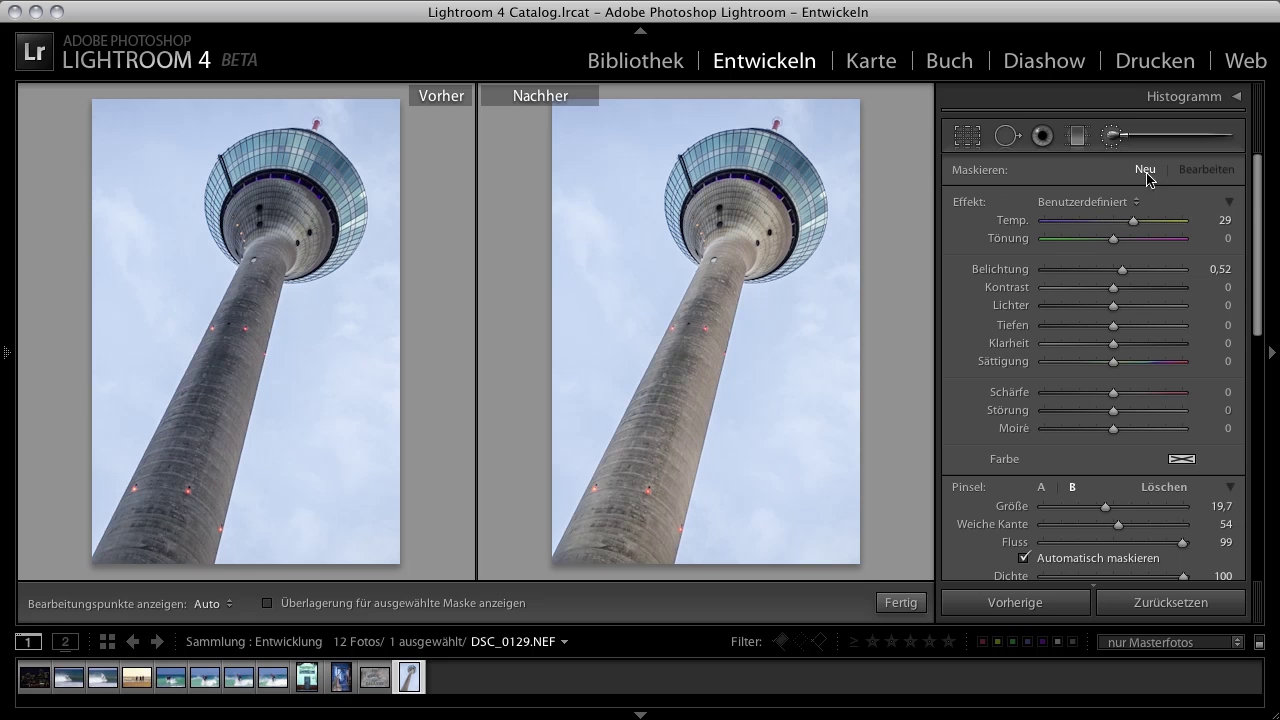
pyautogui.keyDown('alt'); pyautogui.click(982, 204); pyautogui.keyUp('alt')
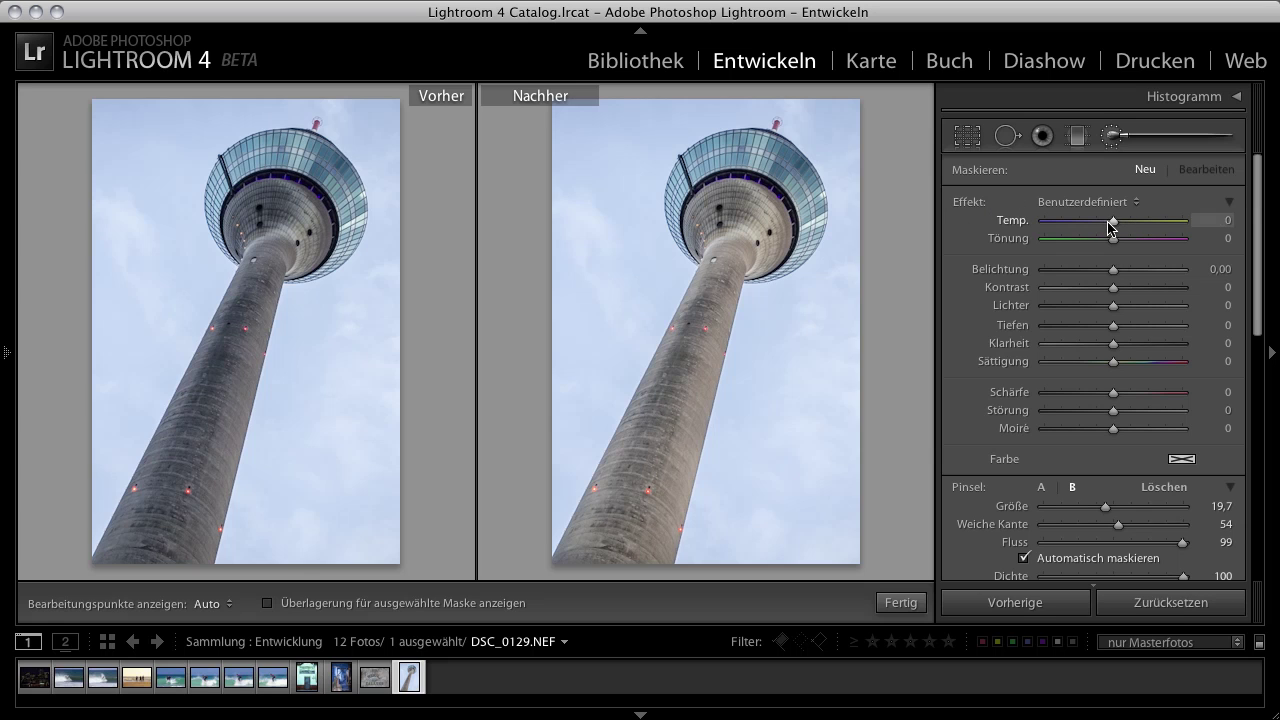
pyautogui.moveTo(1113, 225); pyautogui.dragTo(1097, 227)
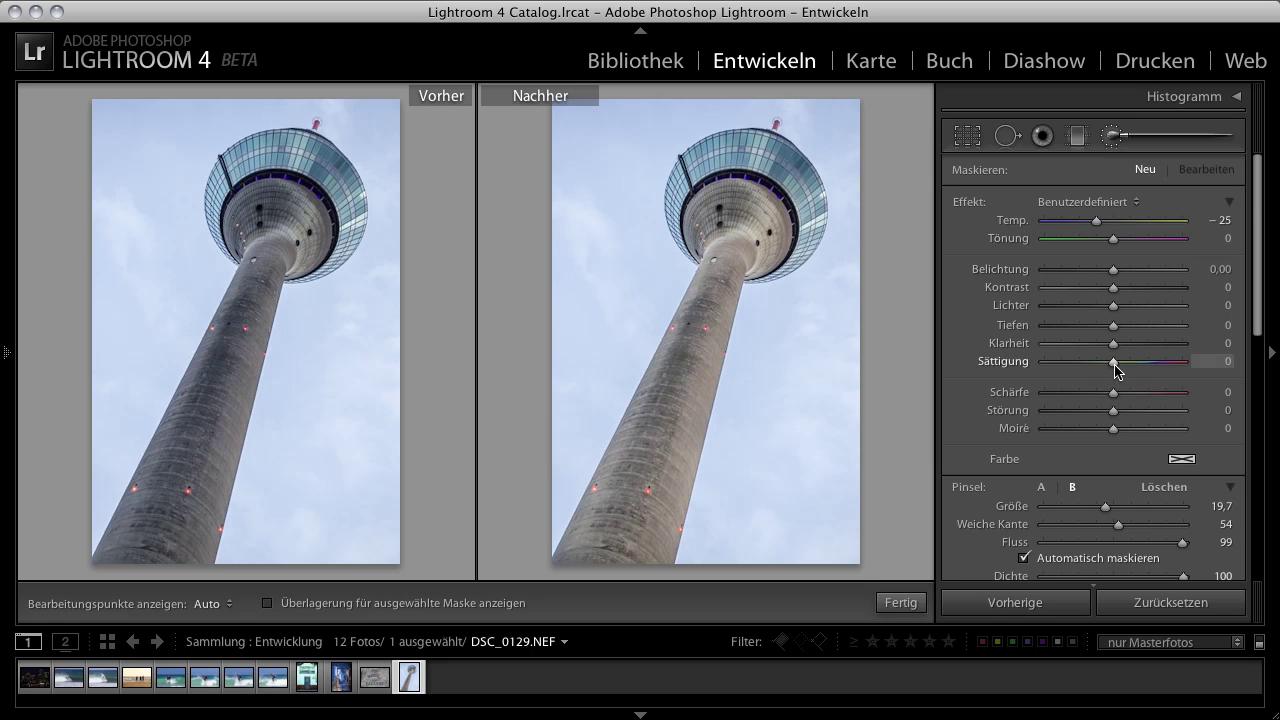
pyautogui.moveTo(1116, 362)
pyautogui.mouseDown()
pyautogui.moveTo(1130, 362)
pyautogui.moveTo(1124, 345)
pyautogui.mouseUp()
pyautogui.click(1132, 507)
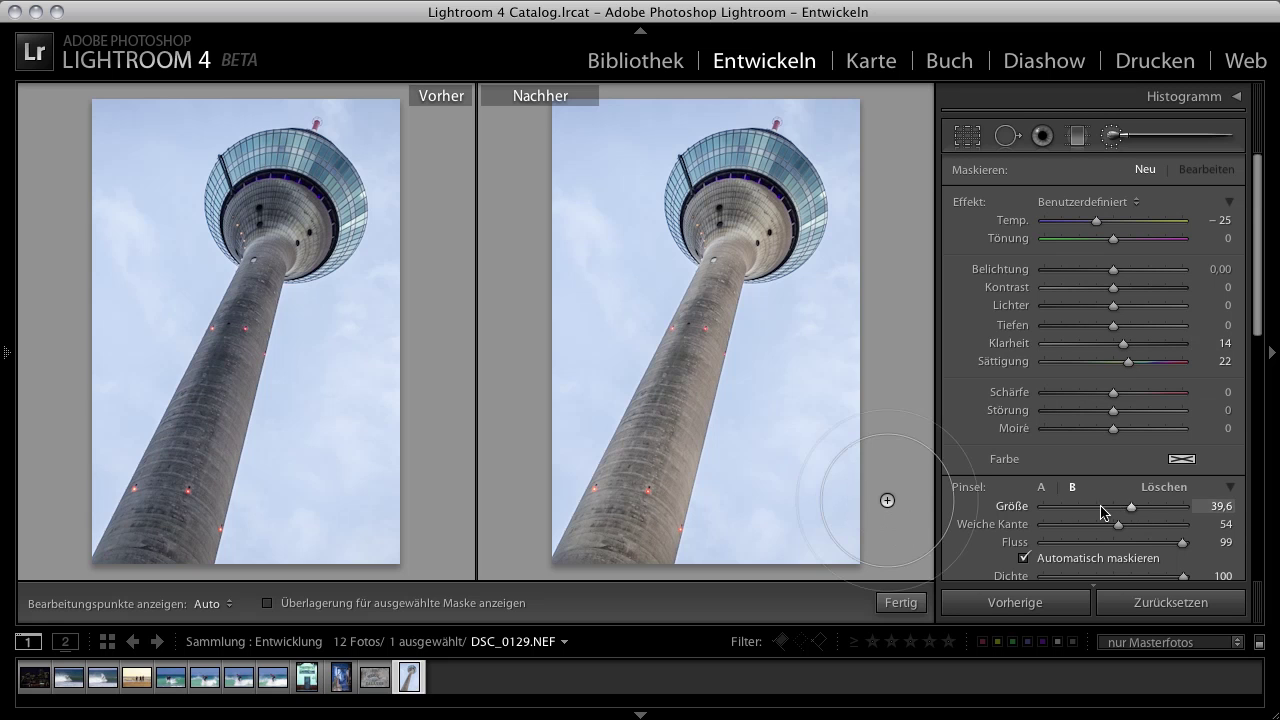
pyautogui.press('h')
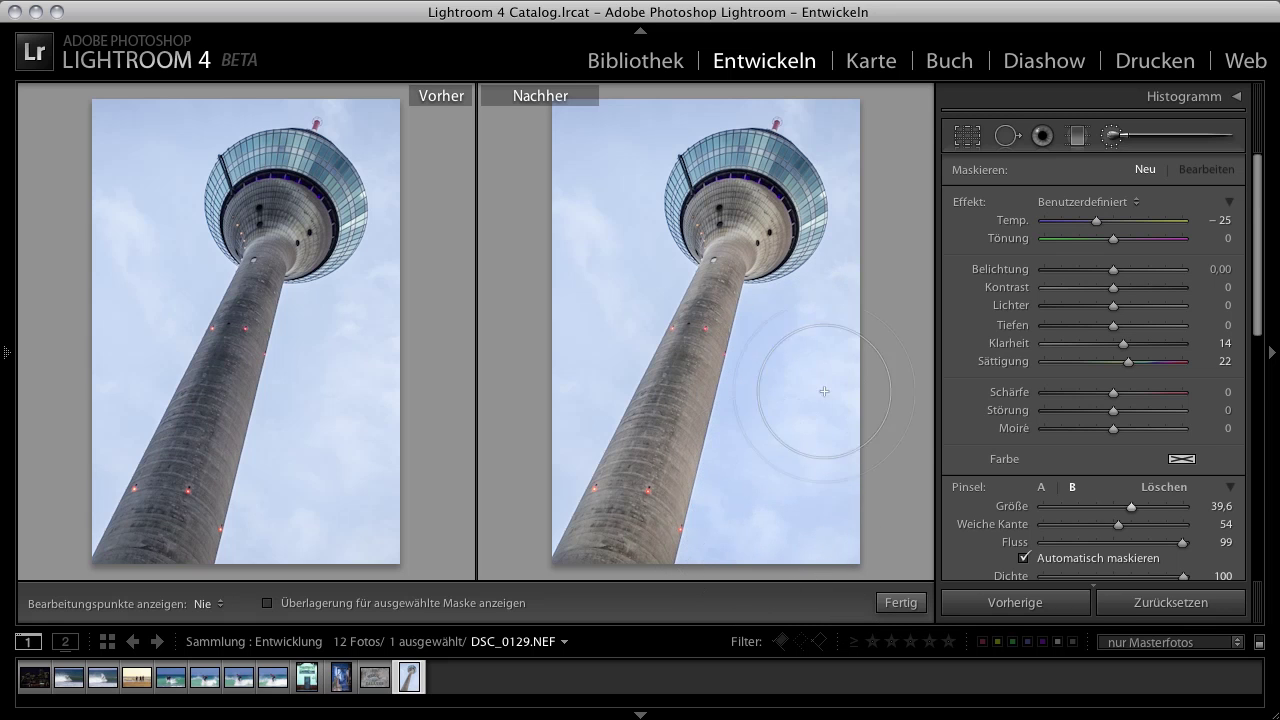
pyautogui.press('h')
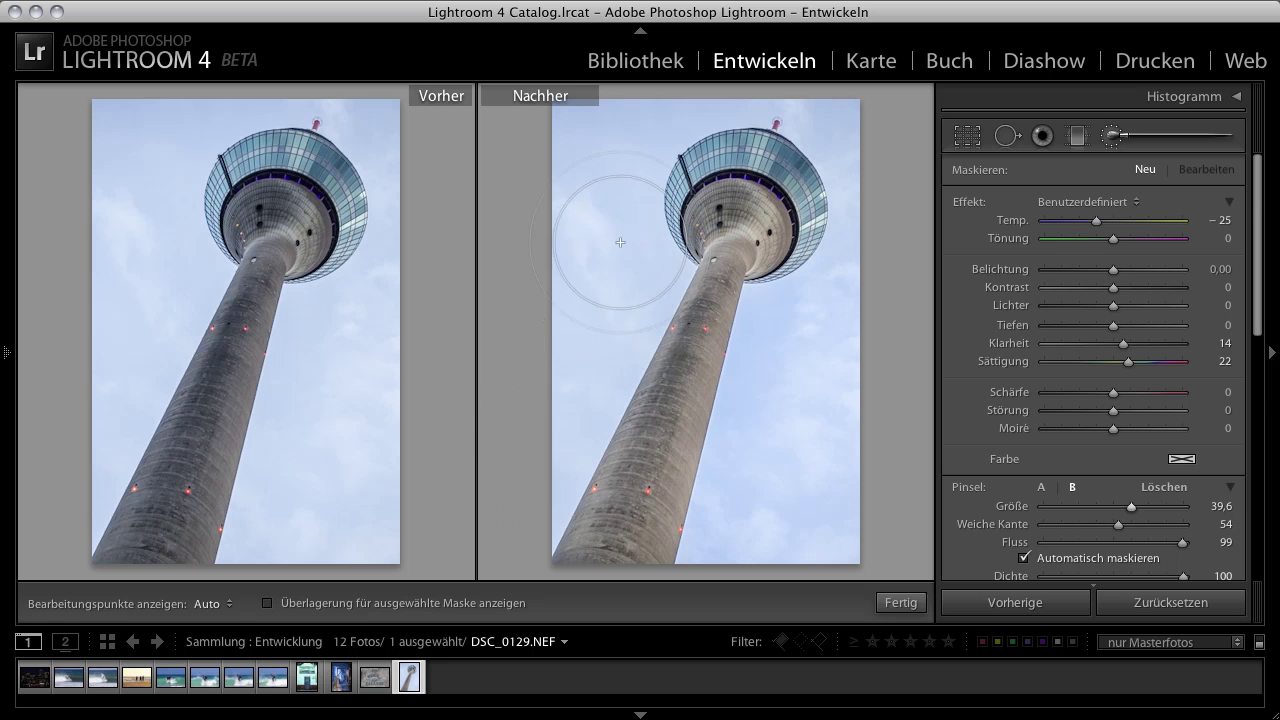
# Paint the sky beside the tower and lower the mask's Exposure to −1,45.
pyautogui.click(634, 293)
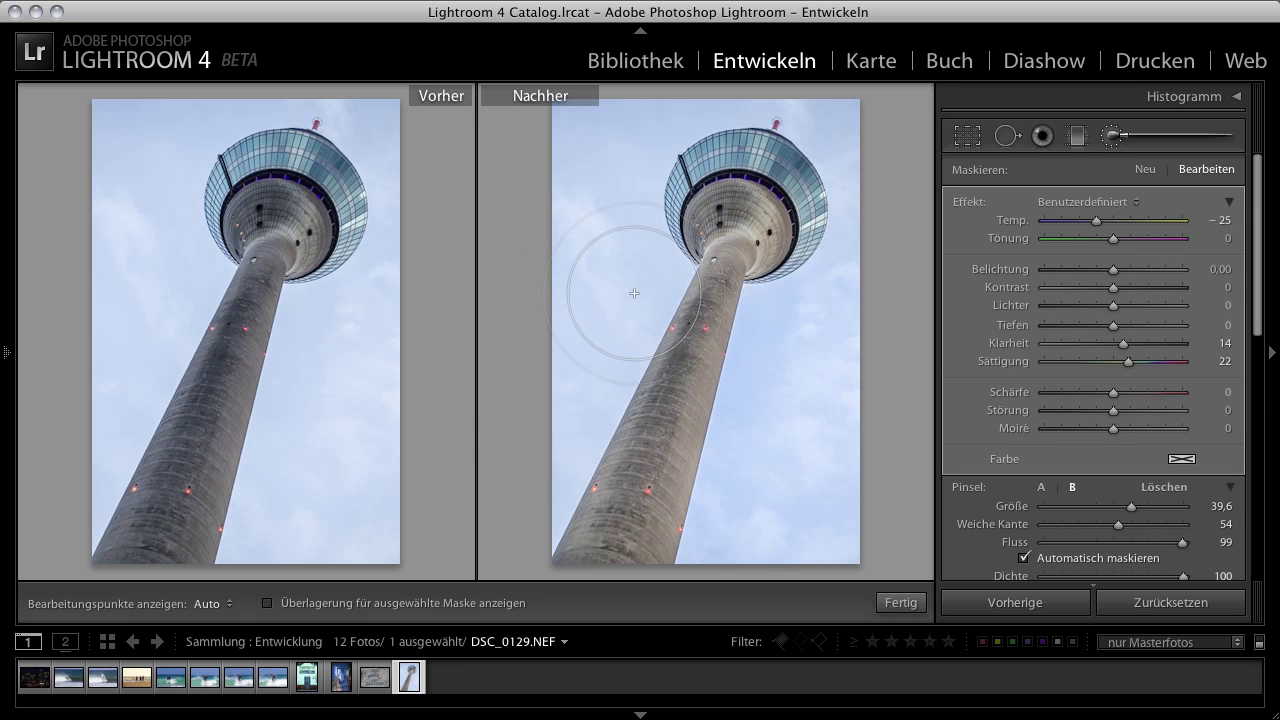
pyautogui.click(1103, 270)
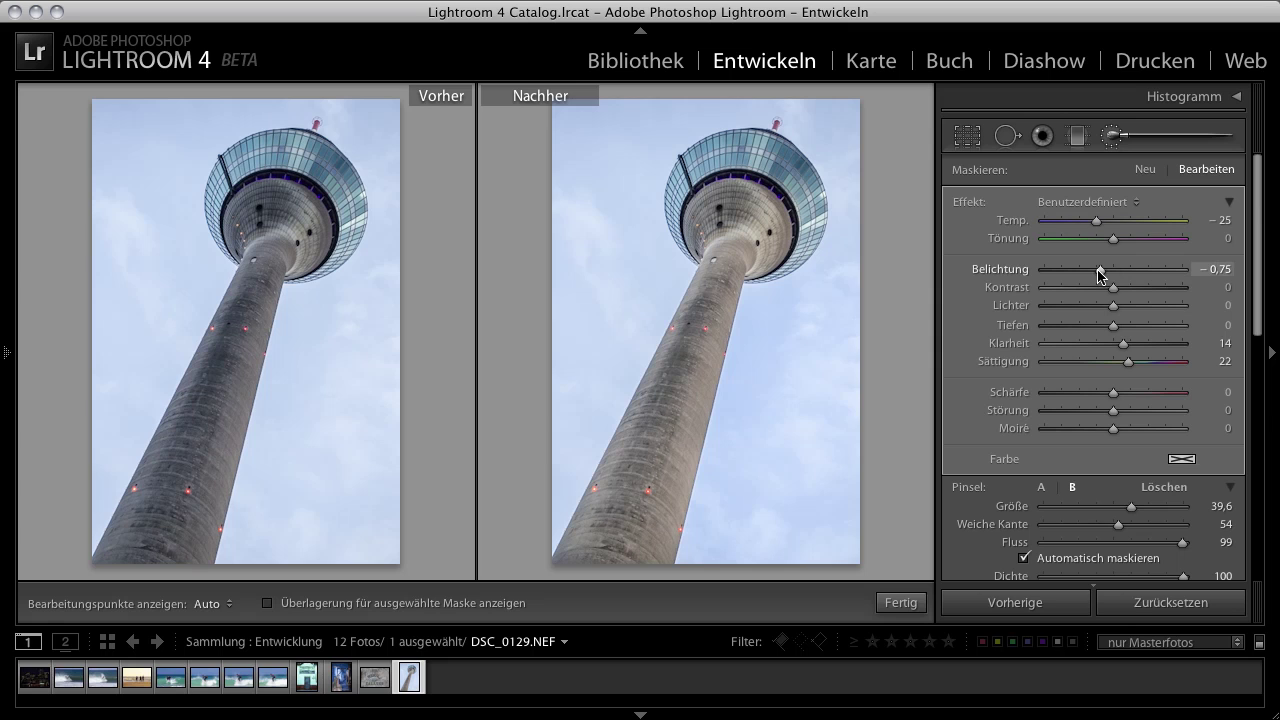
pyautogui.click(1091, 272)
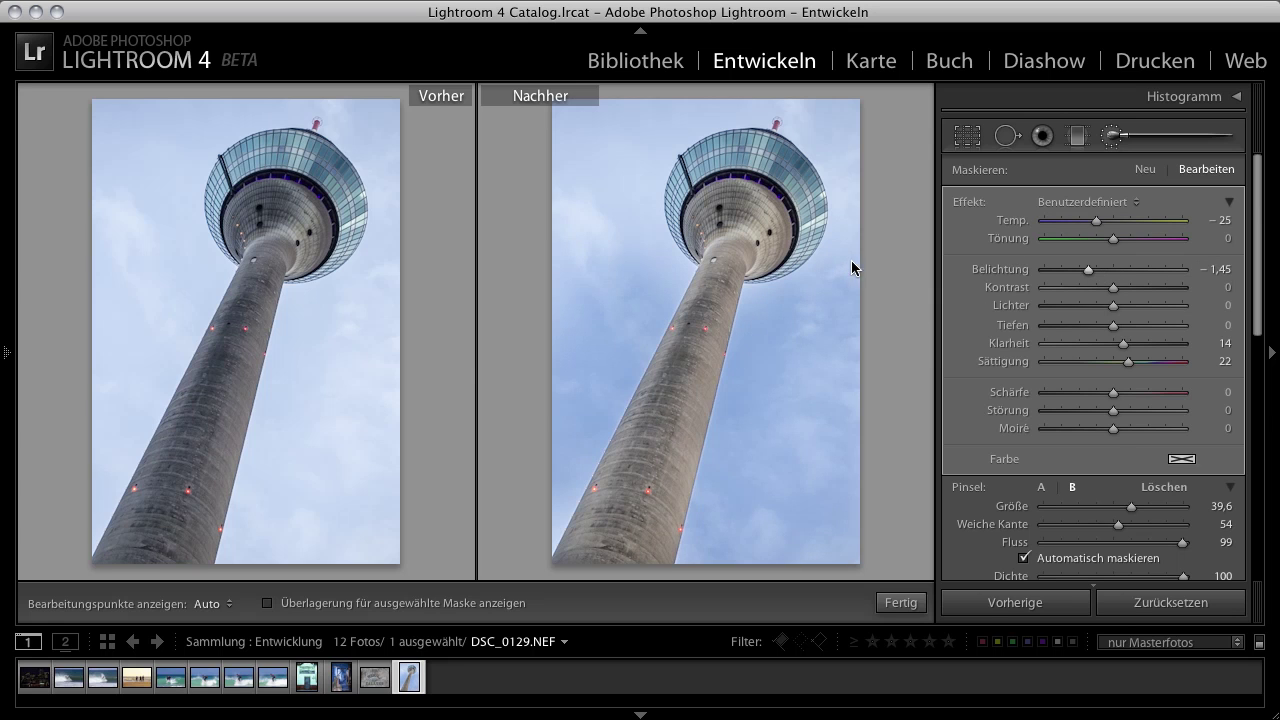
# Shrink the brush to 17,2 and paint the dark blue mask around the tower top.
pyautogui.click(1101, 507)
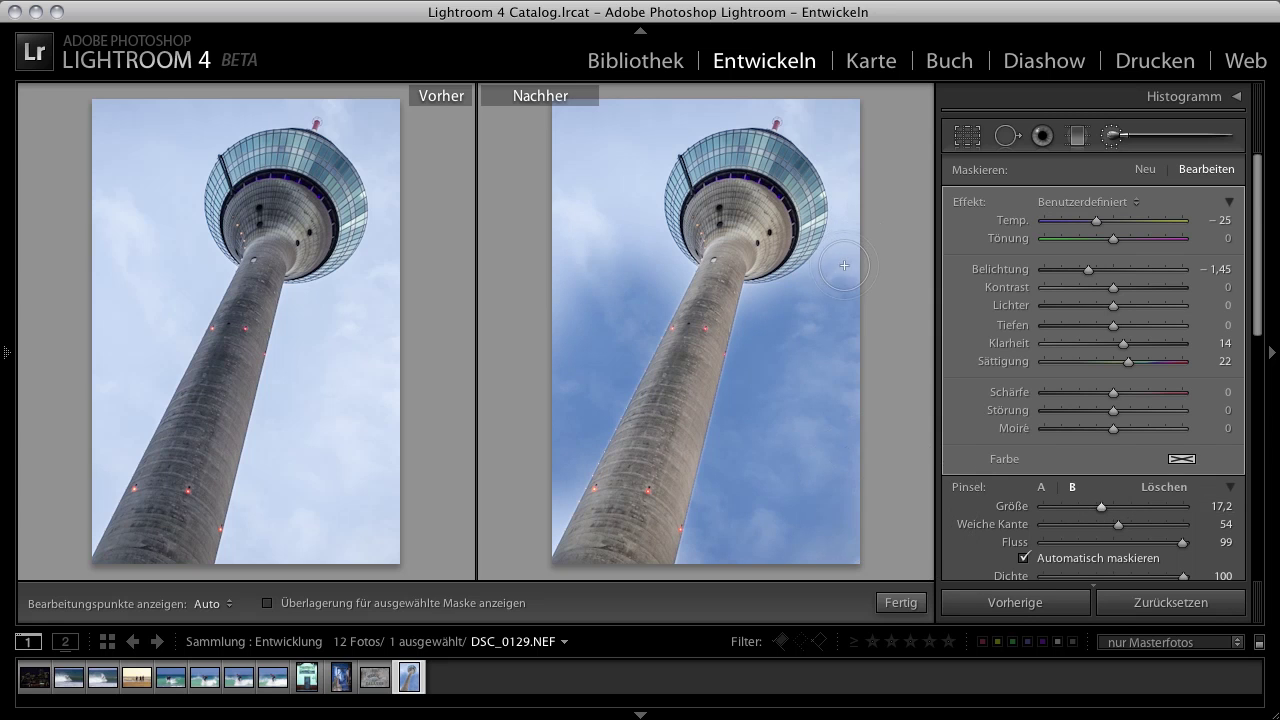
pyautogui.press('h')
pyautogui.moveTo(818, 134)
pyautogui.mouseDown()
pyautogui.moveTo(852, 111)
pyautogui.moveTo(849, 164)
pyautogui.mouseUp()
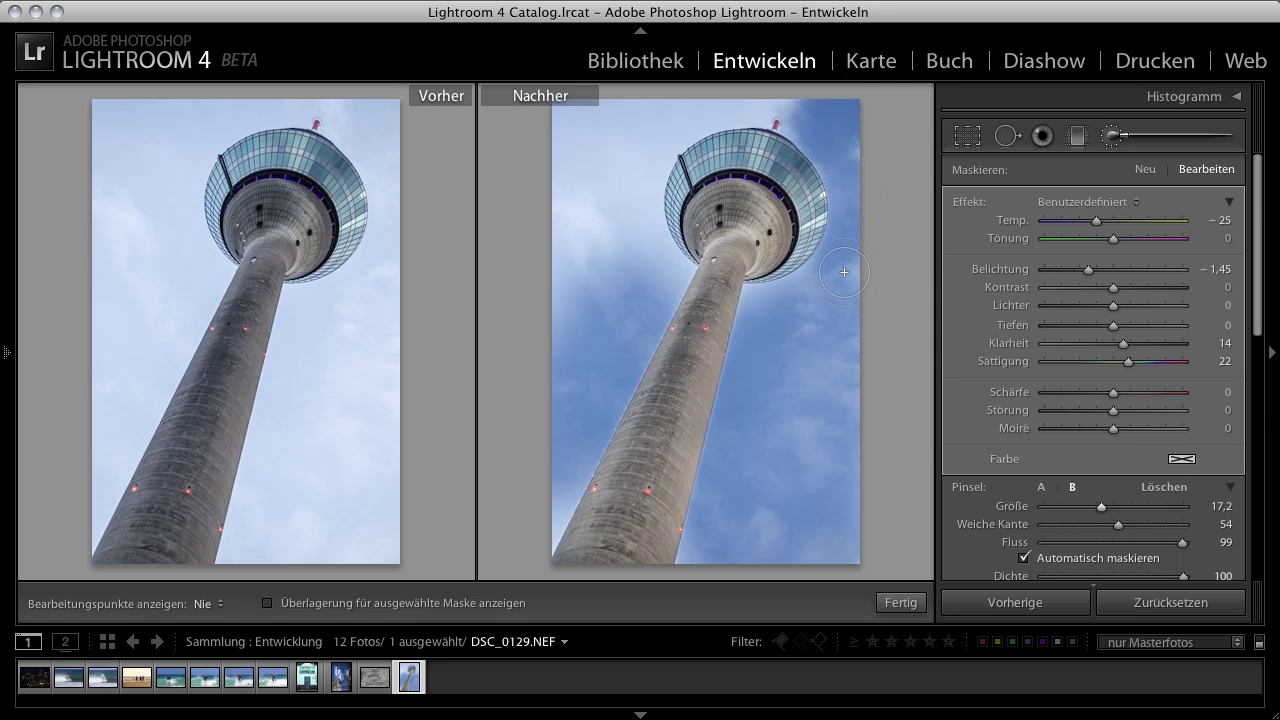
pyautogui.moveTo(844, 272); pyautogui.dragTo(847, 273)
pyautogui.press('h')
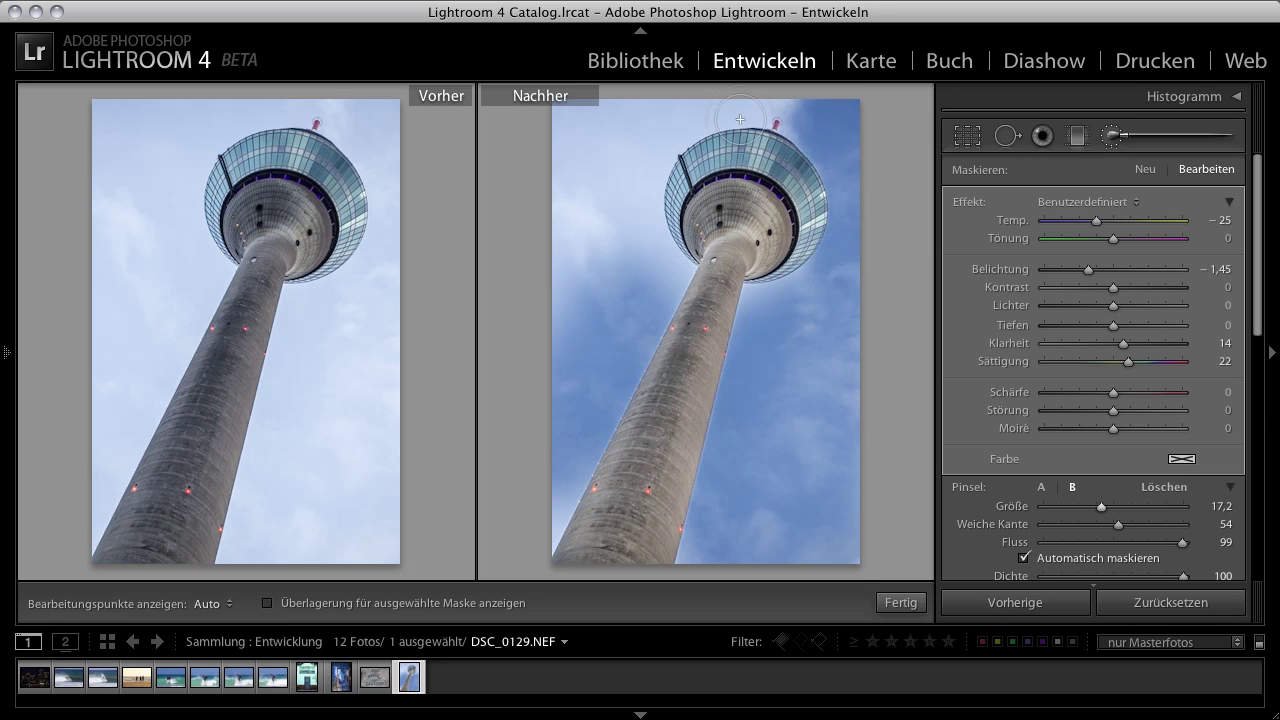
pyautogui.press('h')
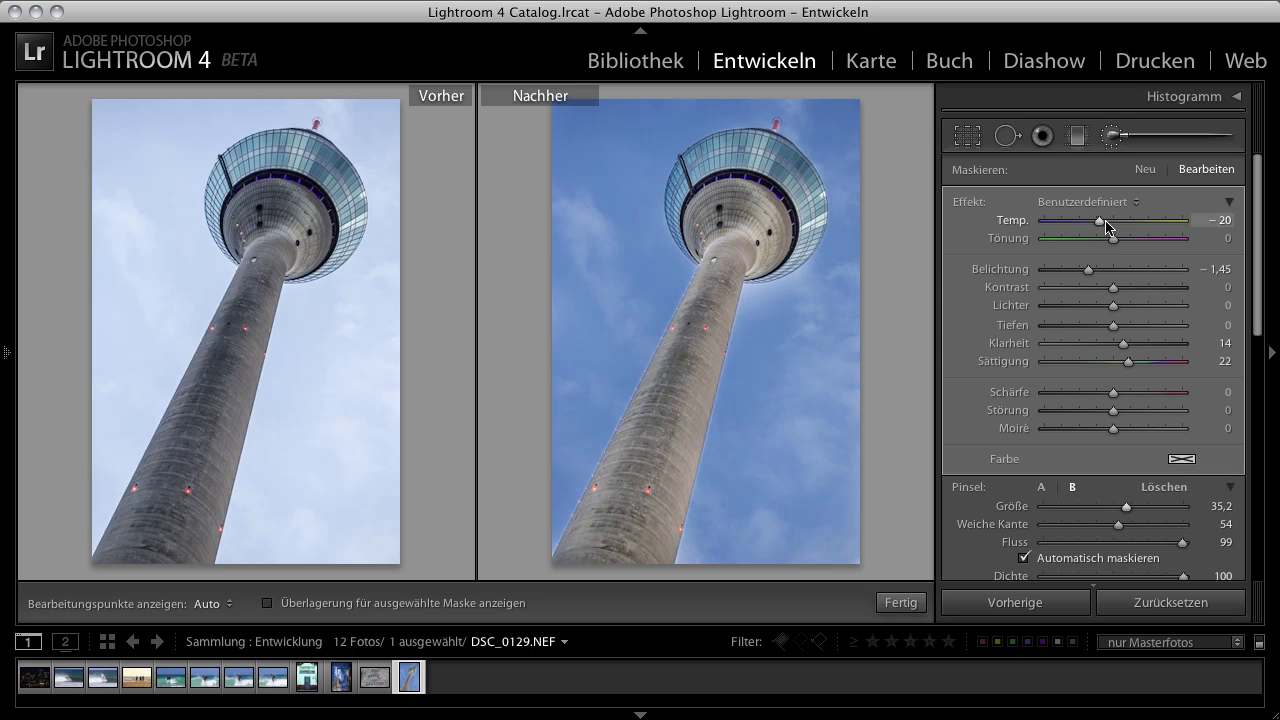
# Set the sky mask to Temp −23, Clarity 46 and Contrast 10, then return to single view.
pyautogui.moveTo(1106, 225); pyautogui.dragTo(1100, 225)
pyautogui.moveTo(1126, 349); pyautogui.dragTo(1148, 344)
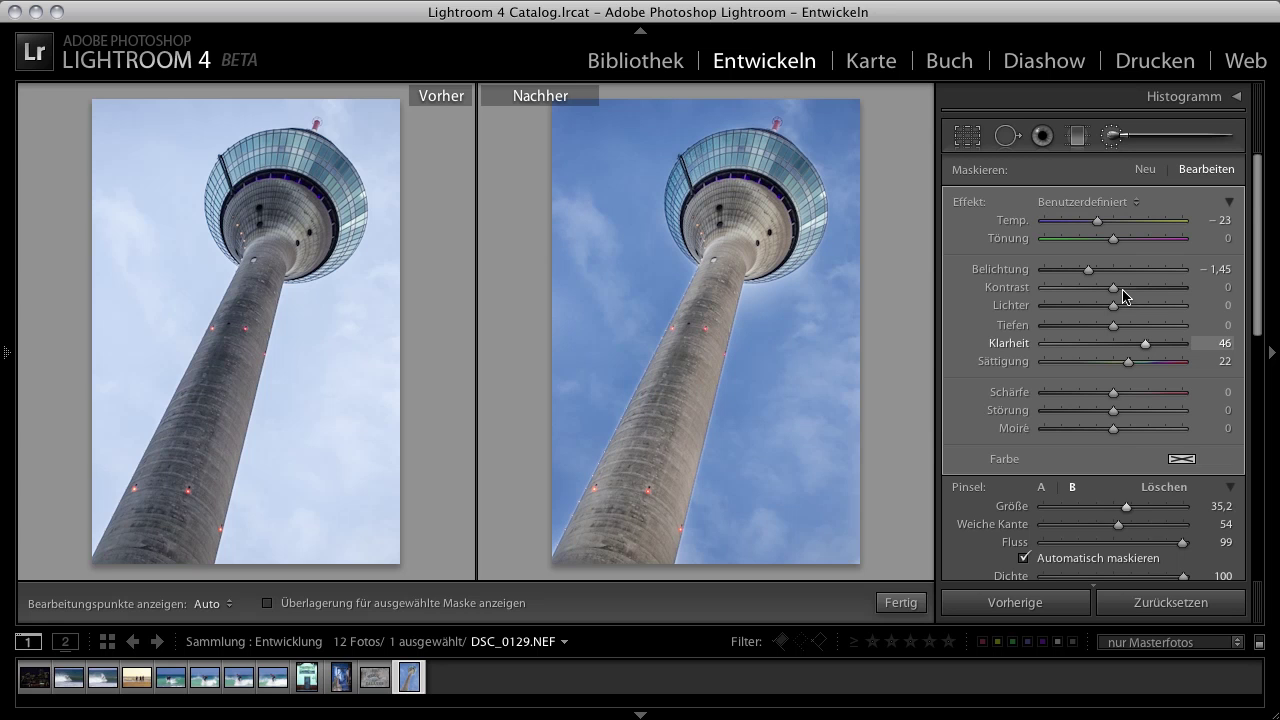
pyautogui.moveTo(1116, 290); pyautogui.dragTo(1124, 294)
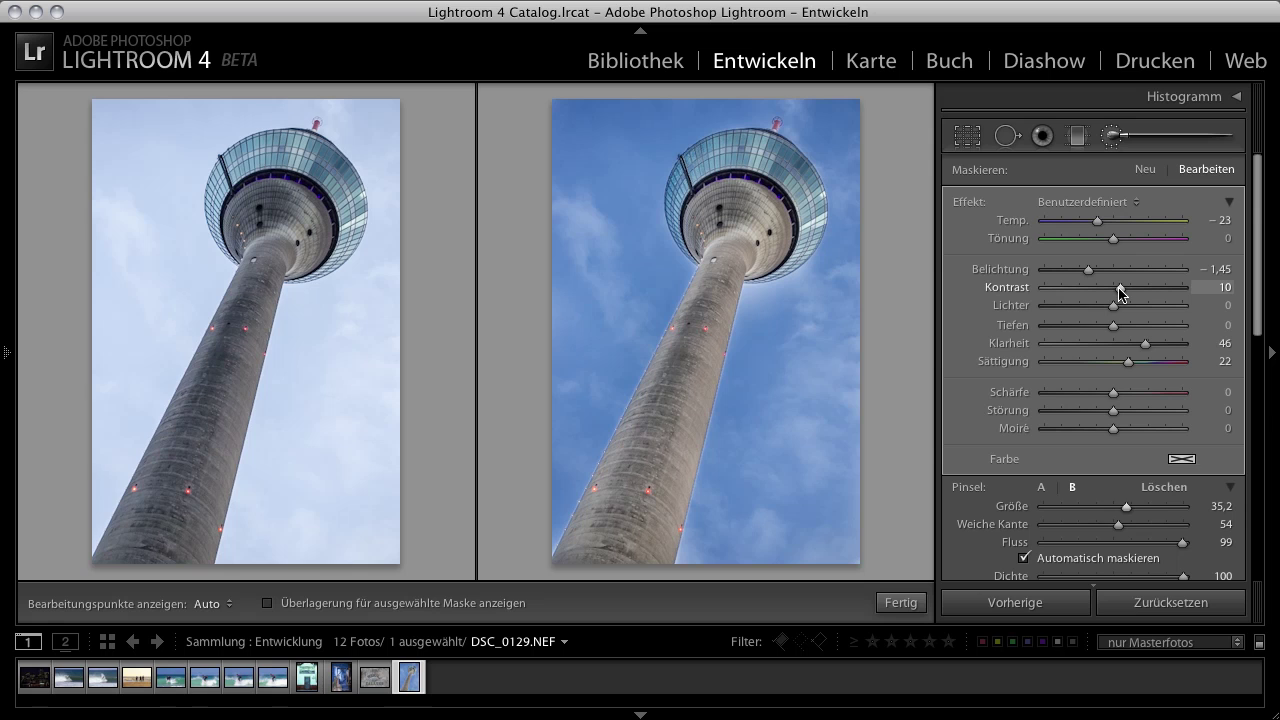
pyautogui.press('y')
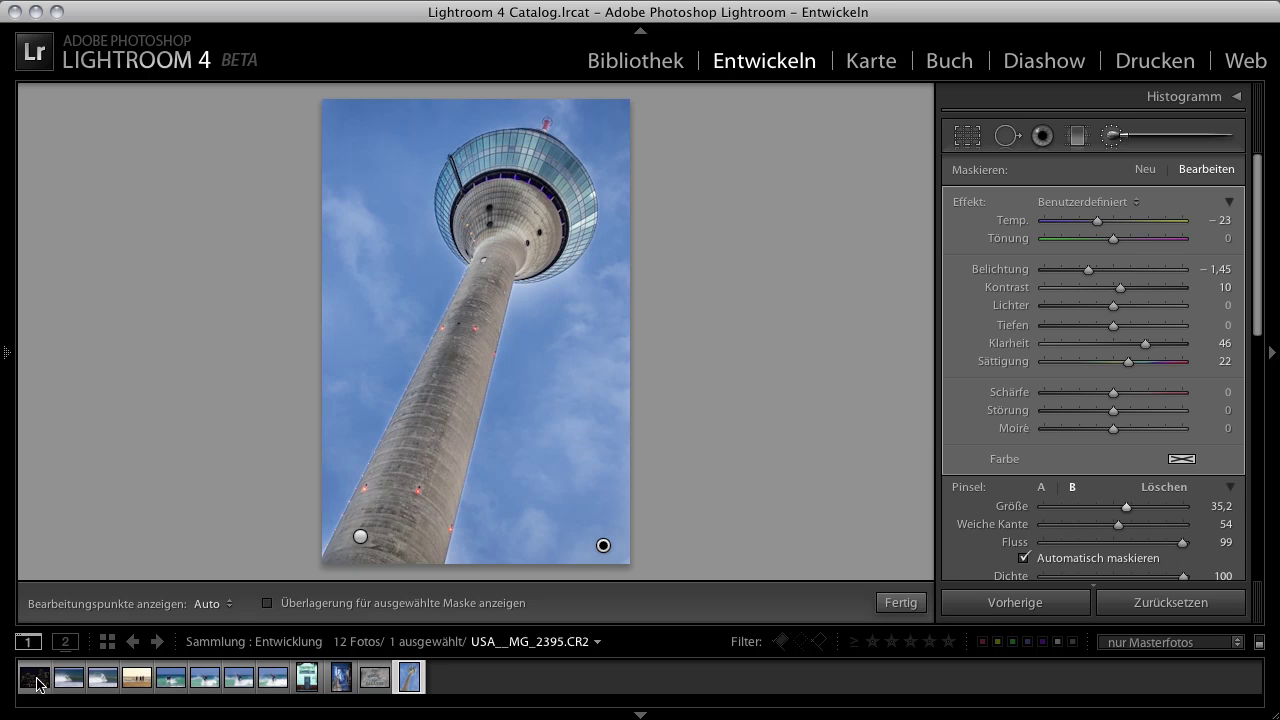
# Open the night skyline USA__MG_2395.CR2 and set Highlights +33, Shadows +40, Exposure +0,90.
pyautogui.click(36, 680)
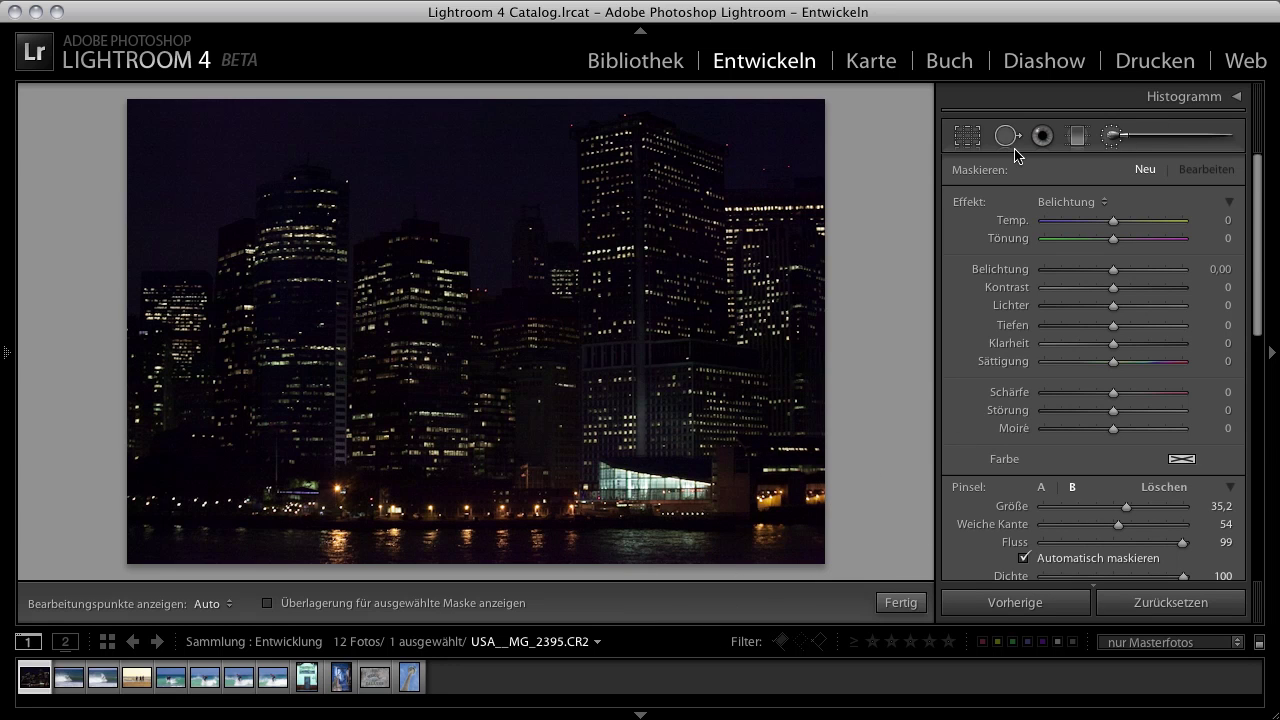
pyautogui.click(1114, 137)
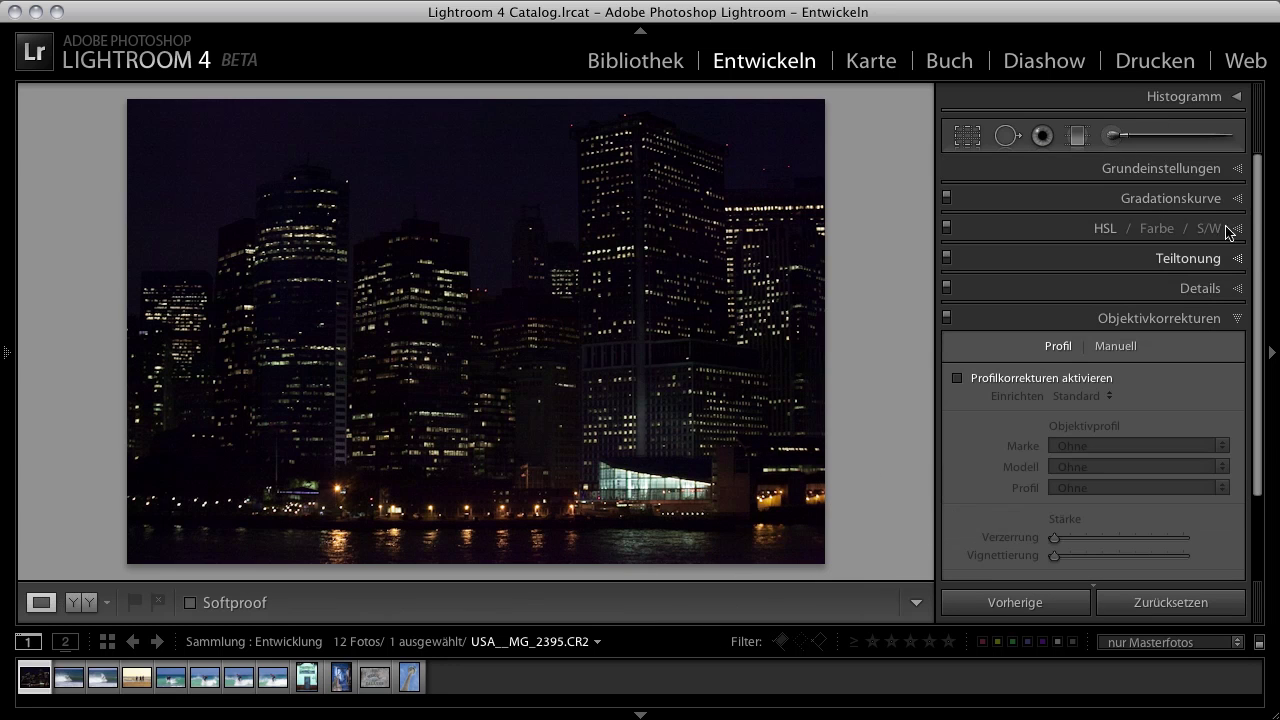
pyautogui.click(1238, 170)
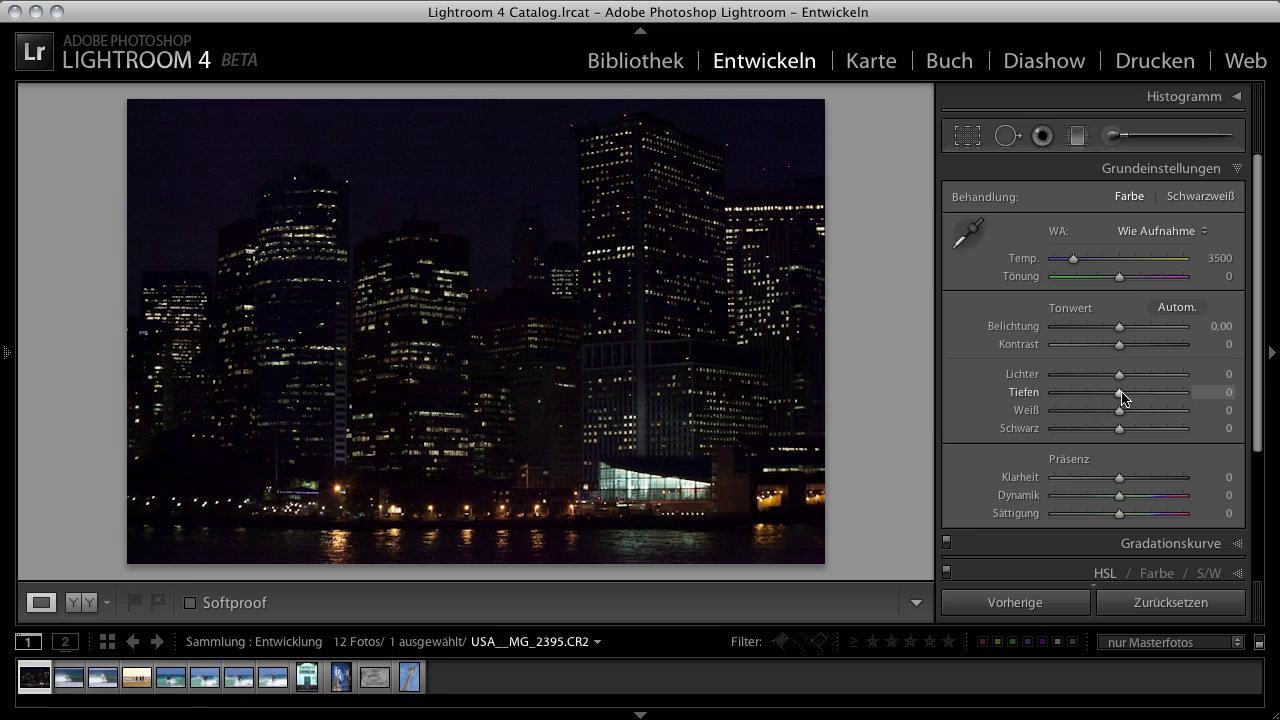
pyautogui.moveTo(1119, 375); pyautogui.dragTo(1141, 376)
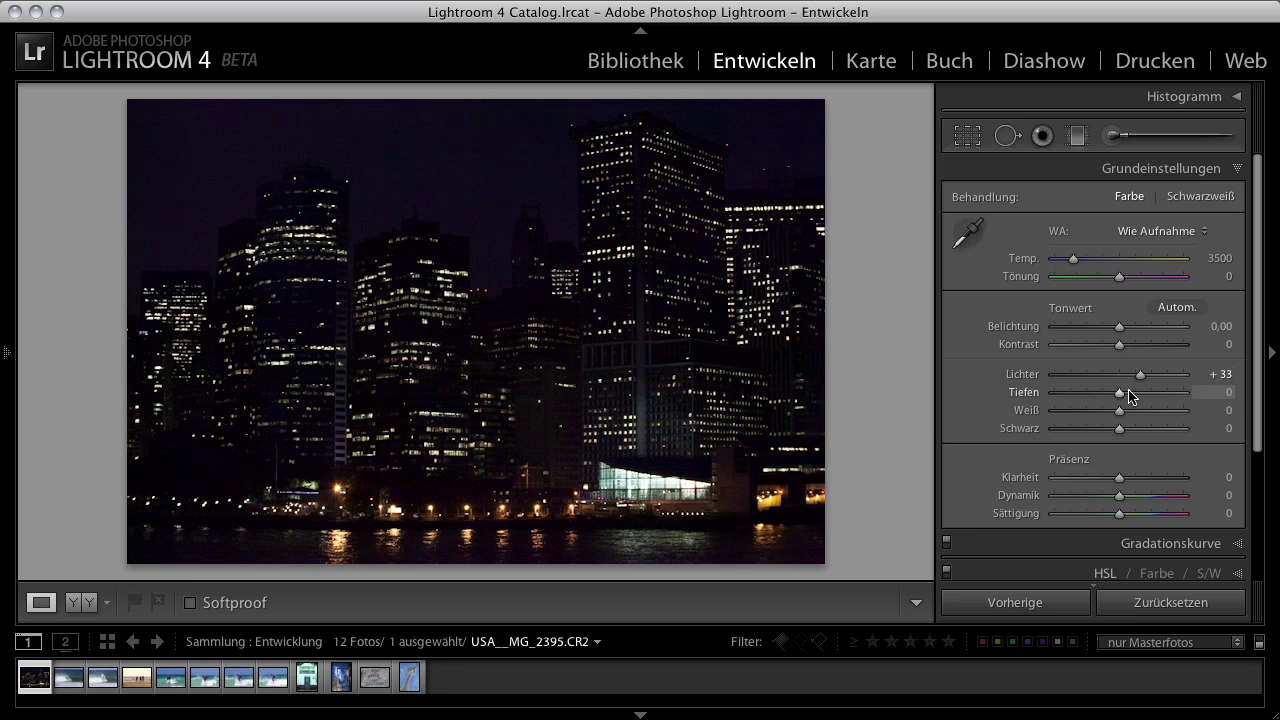
pyautogui.moveTo(1120, 392); pyautogui.dragTo(1145, 397)
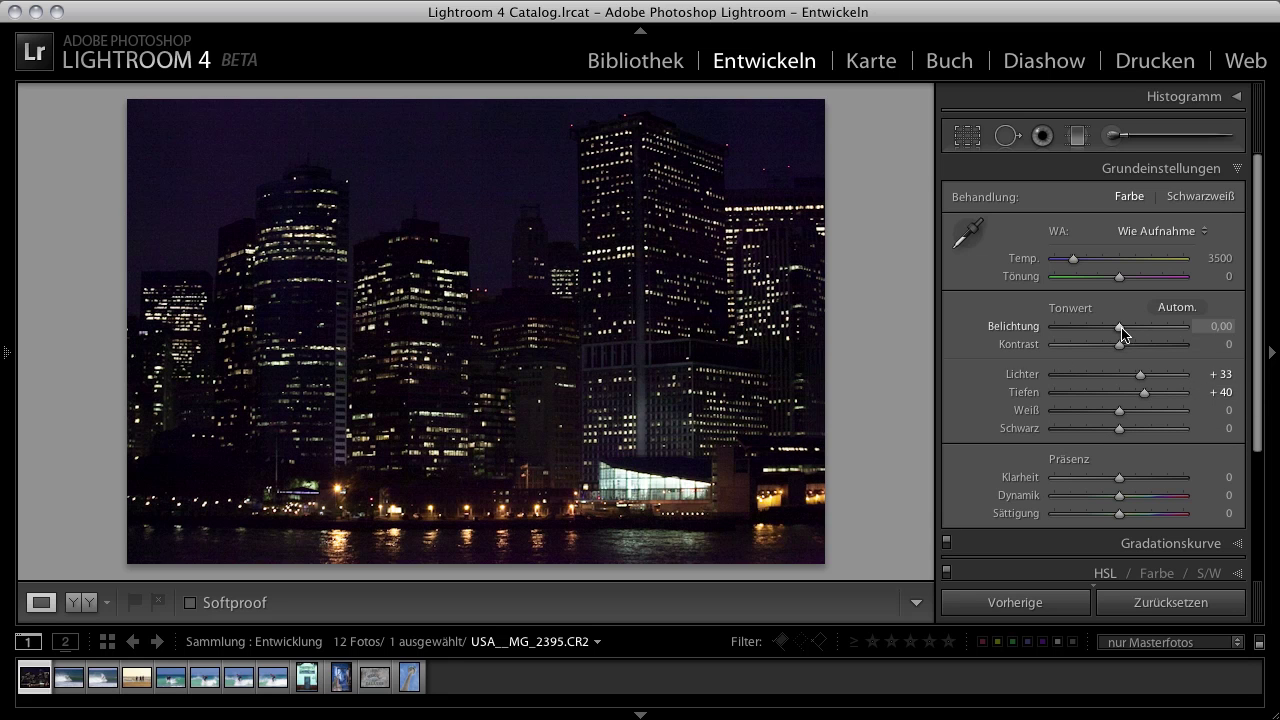
pyautogui.moveTo(1121, 333); pyautogui.dragTo(1133, 335)
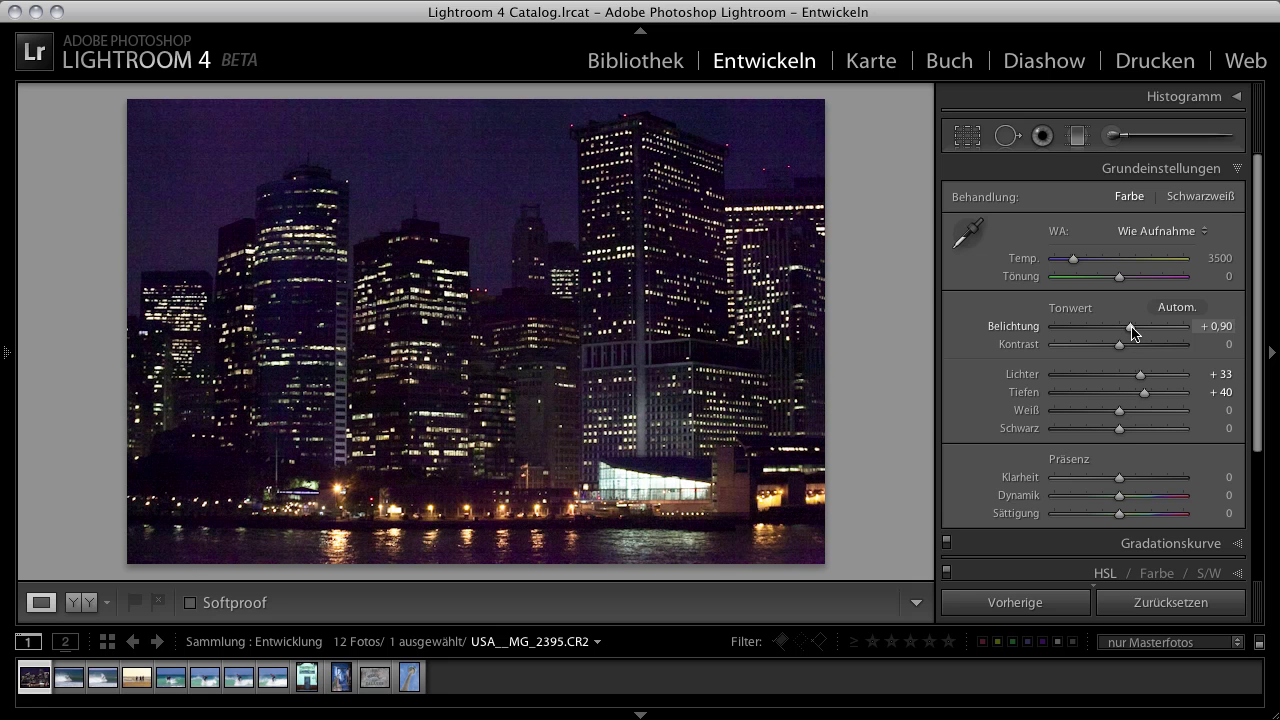
# Zoom in on the building tops to inspect noise, then open the Details panel instead of Basic.
pyautogui.click(377, 217)
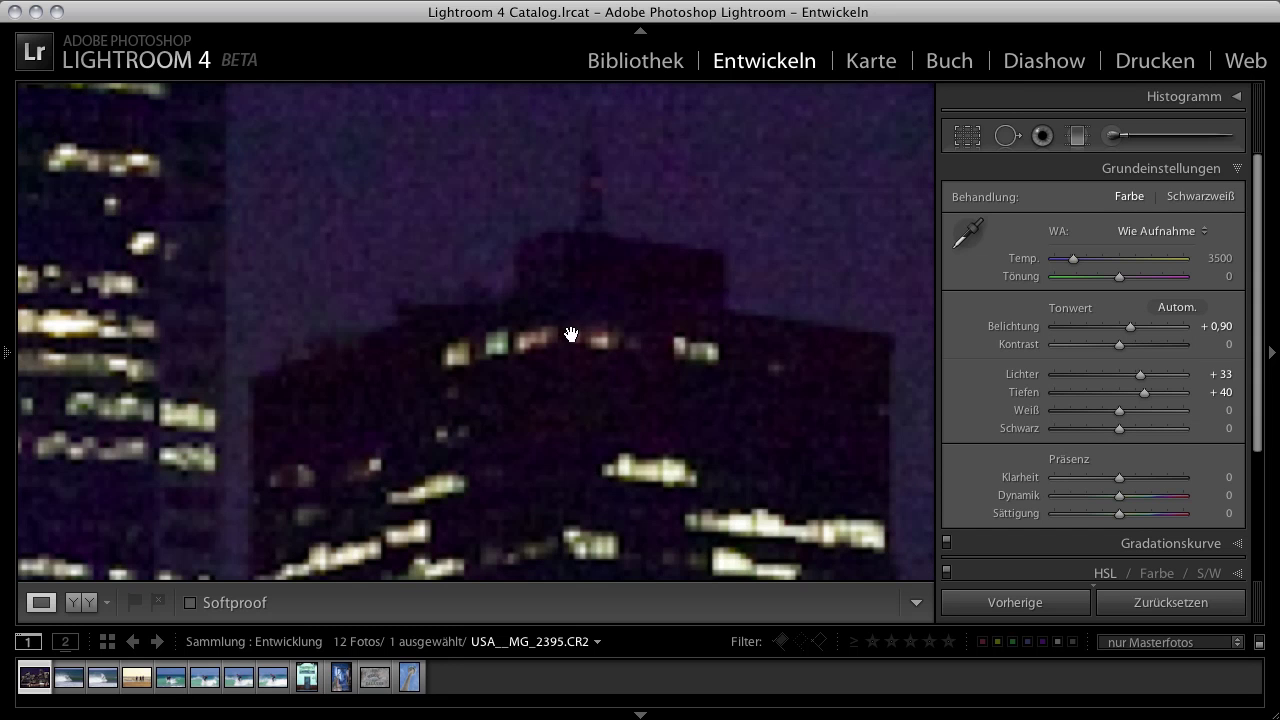
pyautogui.click(594, 283)
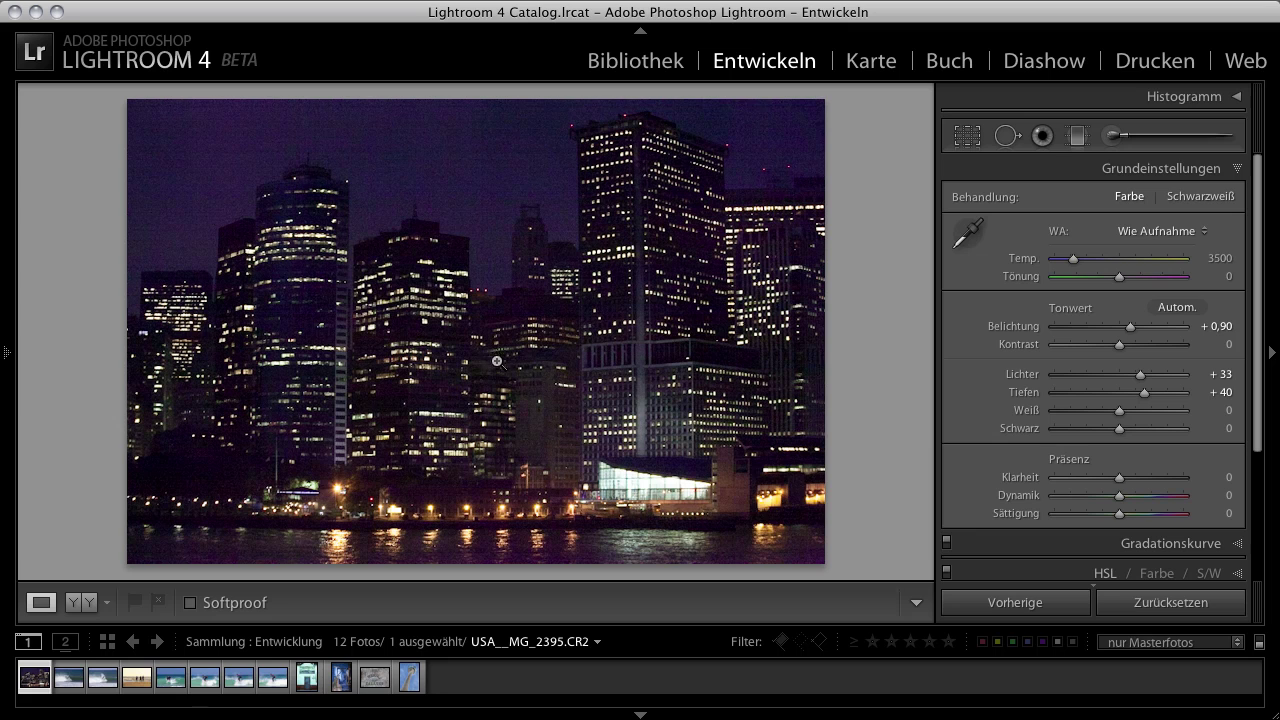
pyautogui.click(1237, 170)
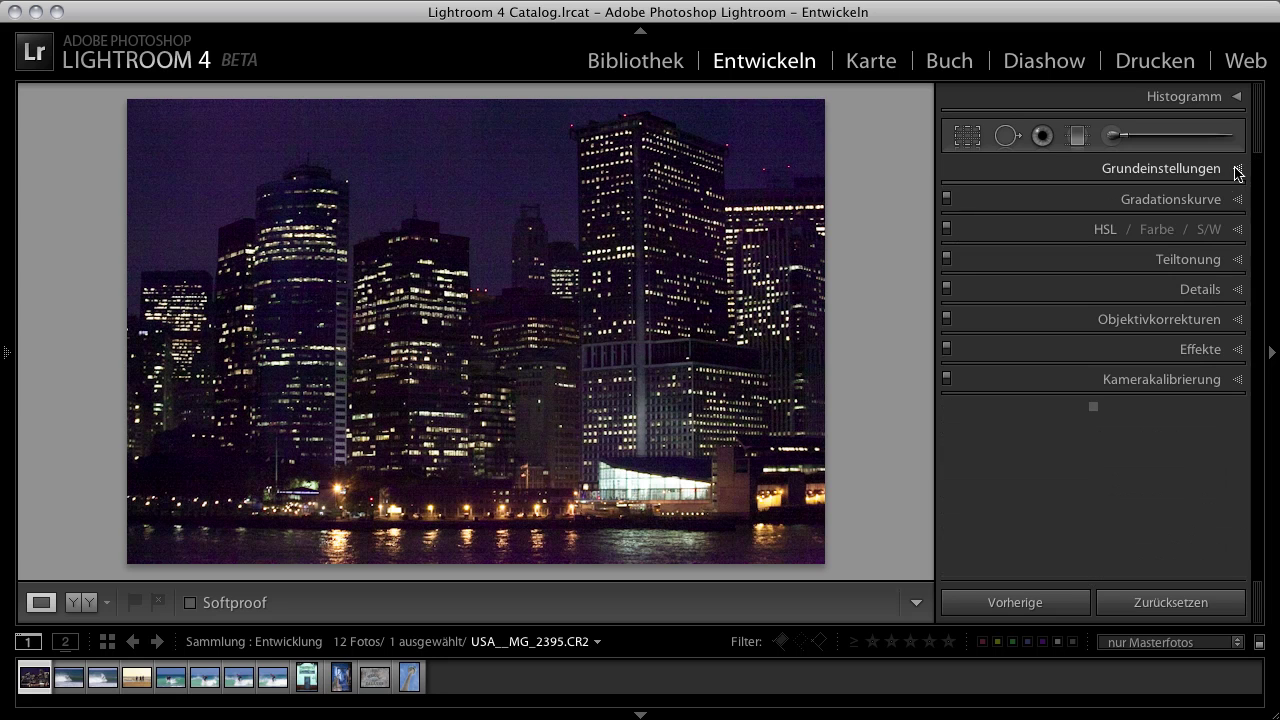
pyautogui.click(1237, 290)
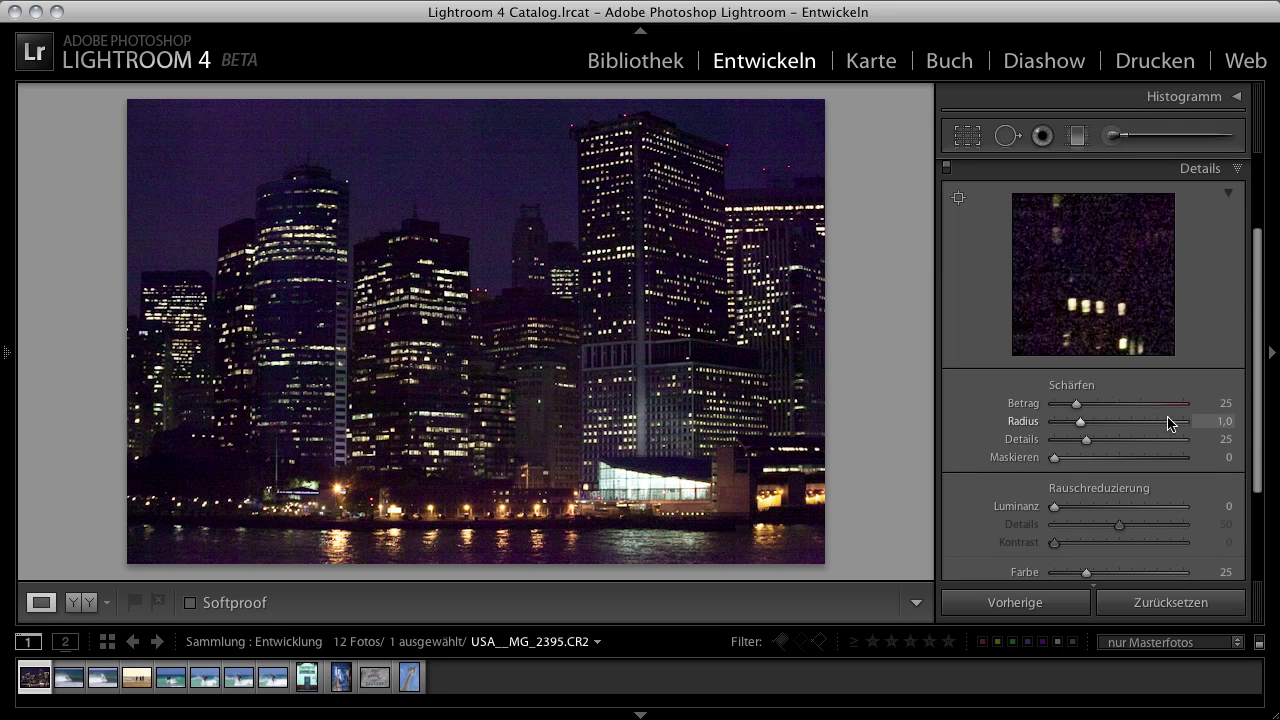
# At 1:1 view, set noise reduction Luminance to 16 and Color to 43.
pyautogui.click(467, 238)
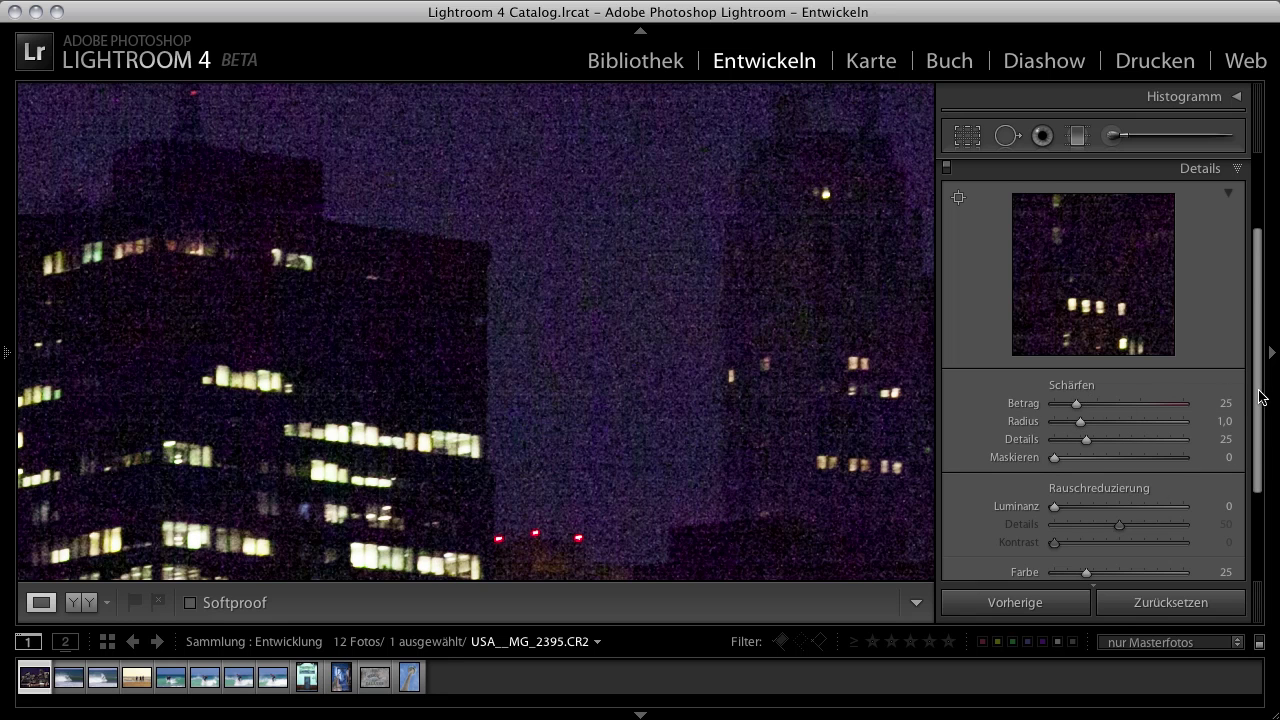
pyautogui.moveTo(1261, 396); pyautogui.dragTo(1265, 457)
pyautogui.moveTo(1086, 457); pyautogui.dragTo(1114, 463)
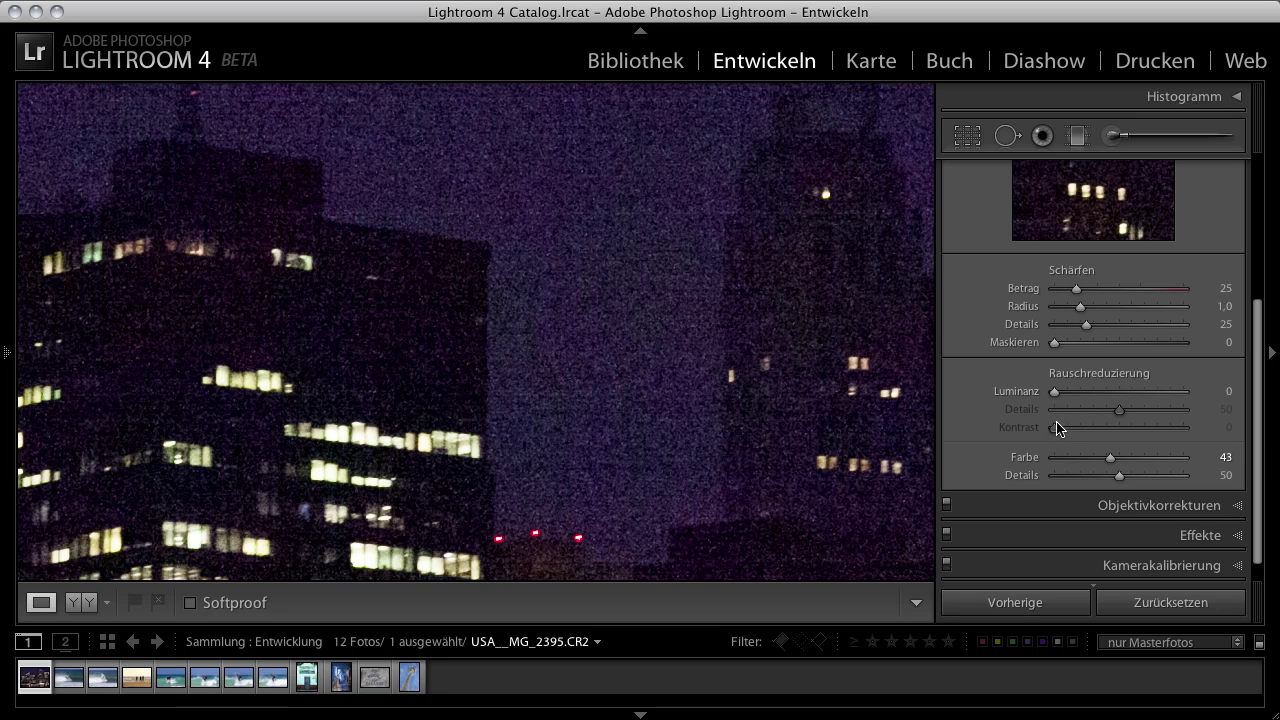
pyautogui.moveTo(1057, 396); pyautogui.dragTo(1091, 400)
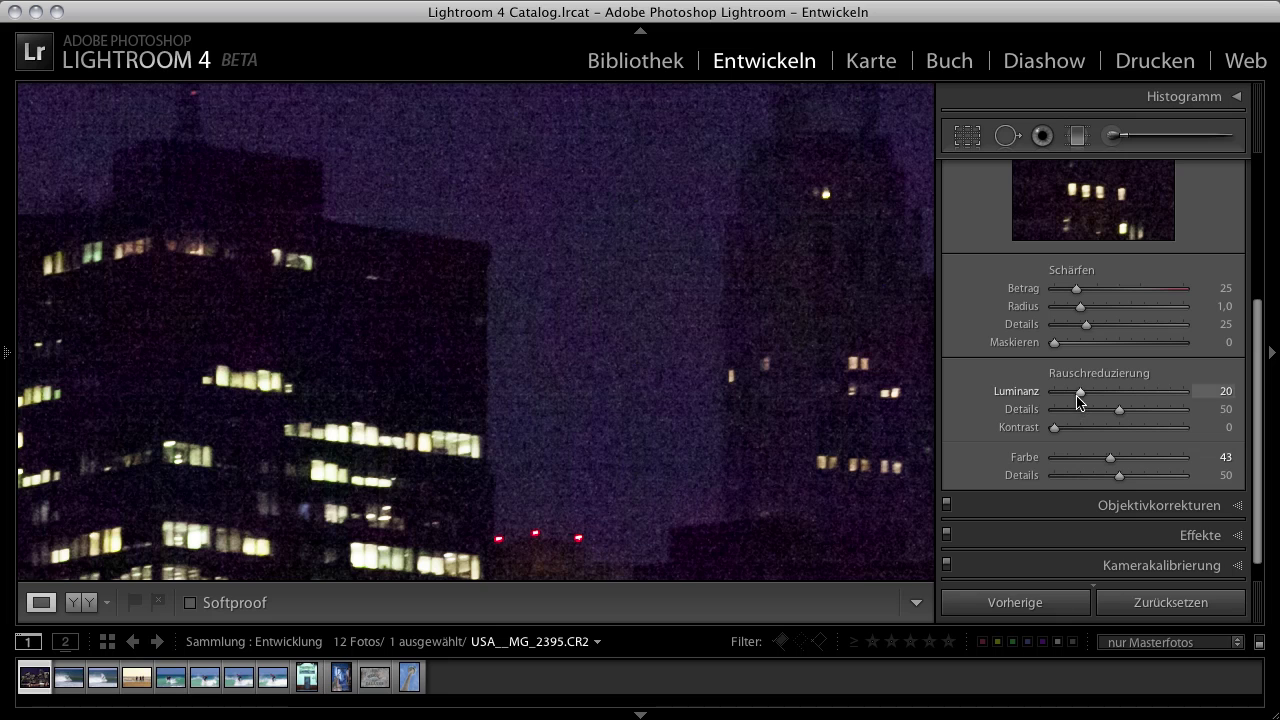
pyautogui.moveTo(1080, 396); pyautogui.dragTo(1099, 397)
pyautogui.moveTo(1102, 394); pyautogui.dragTo(1079, 398)
# Start a new Adjustment Brush effect with Störung (noise reduction) at 36.
pyautogui.click(1116, 136)
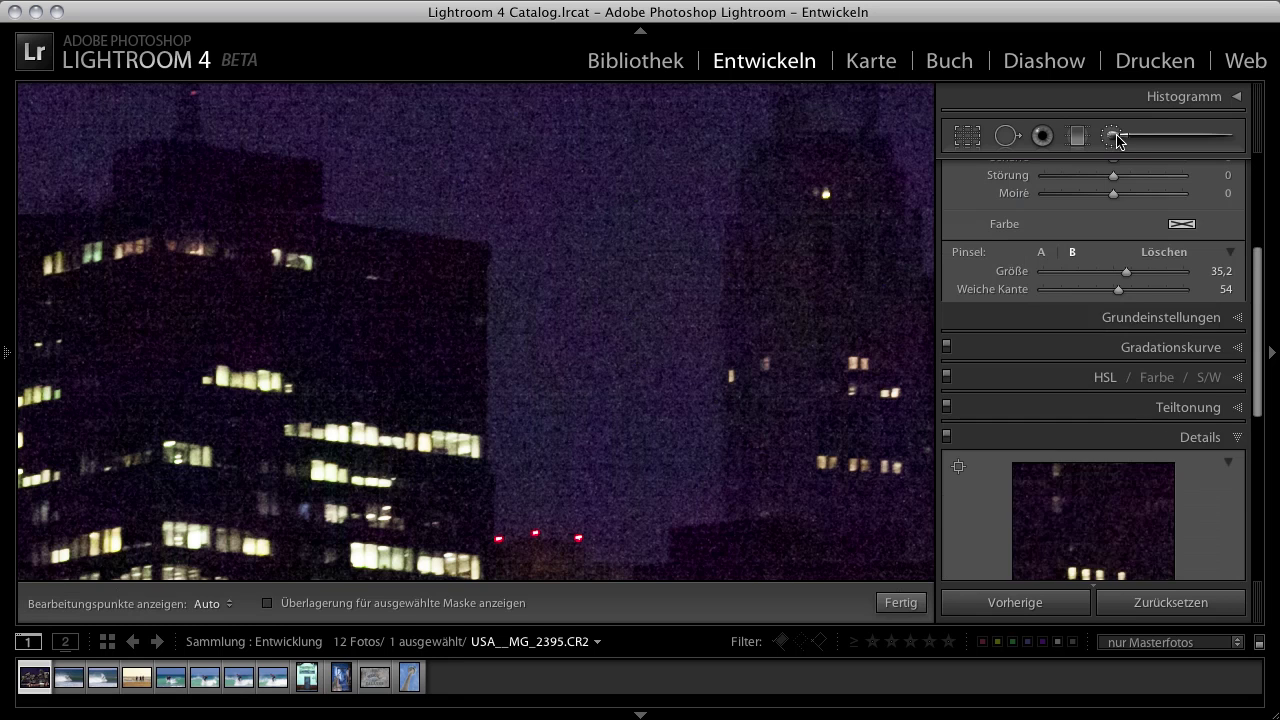
pyautogui.moveTo(1258, 286); pyautogui.dragTo(1263, 198)
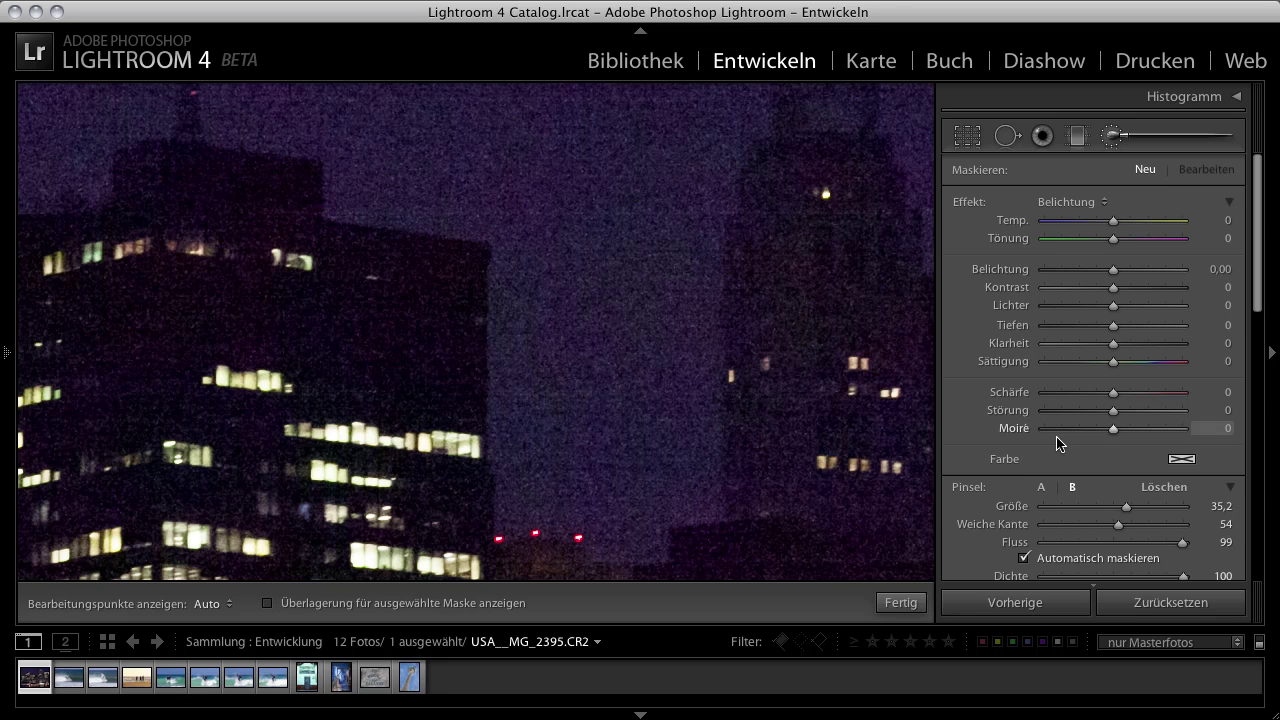
pyautogui.moveTo(1113, 410); pyautogui.dragTo(1140, 418)
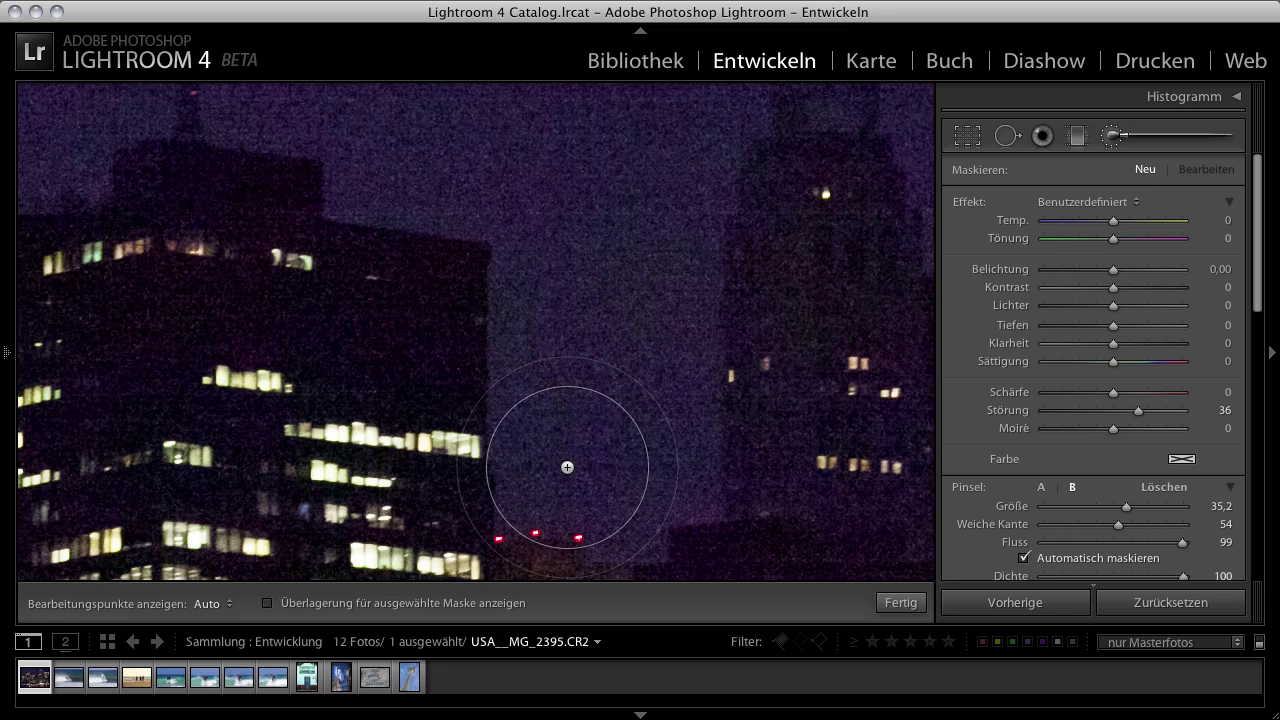
# Paint the sky with Auto Mask off, set brush Störung to 61, then zoom to fit.
pyautogui.press('h')
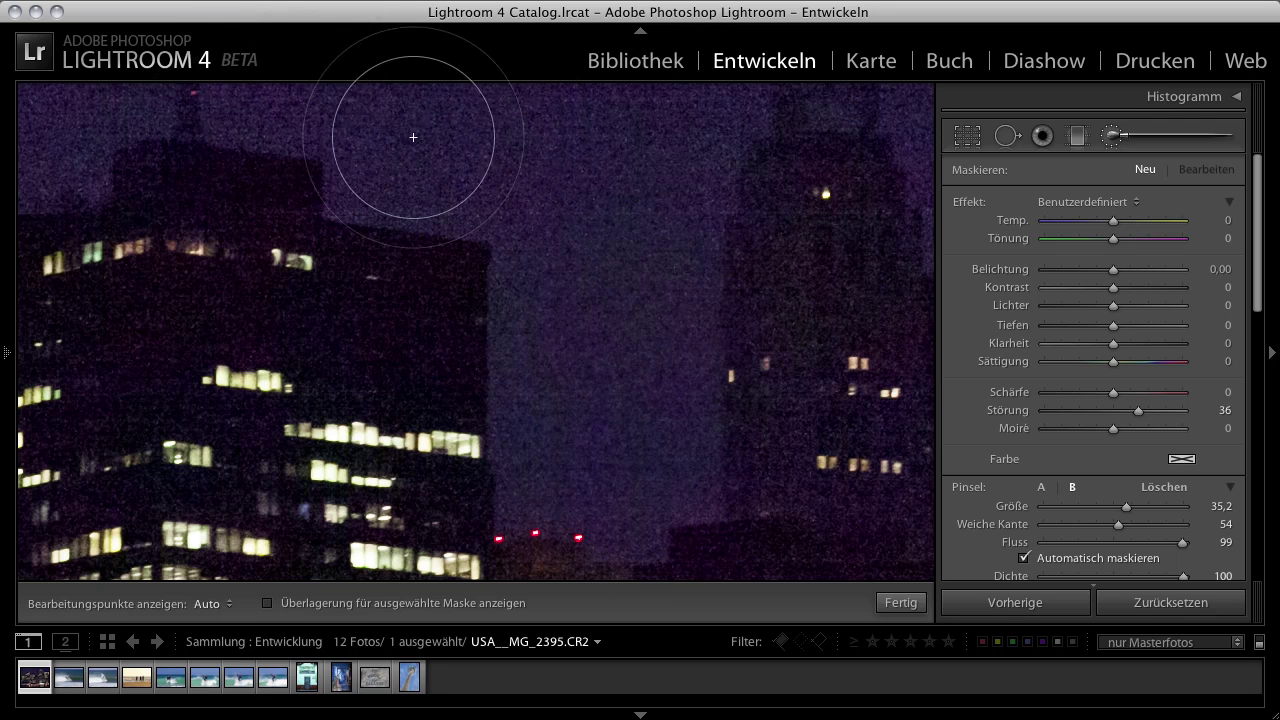
pyautogui.click(841, 266)
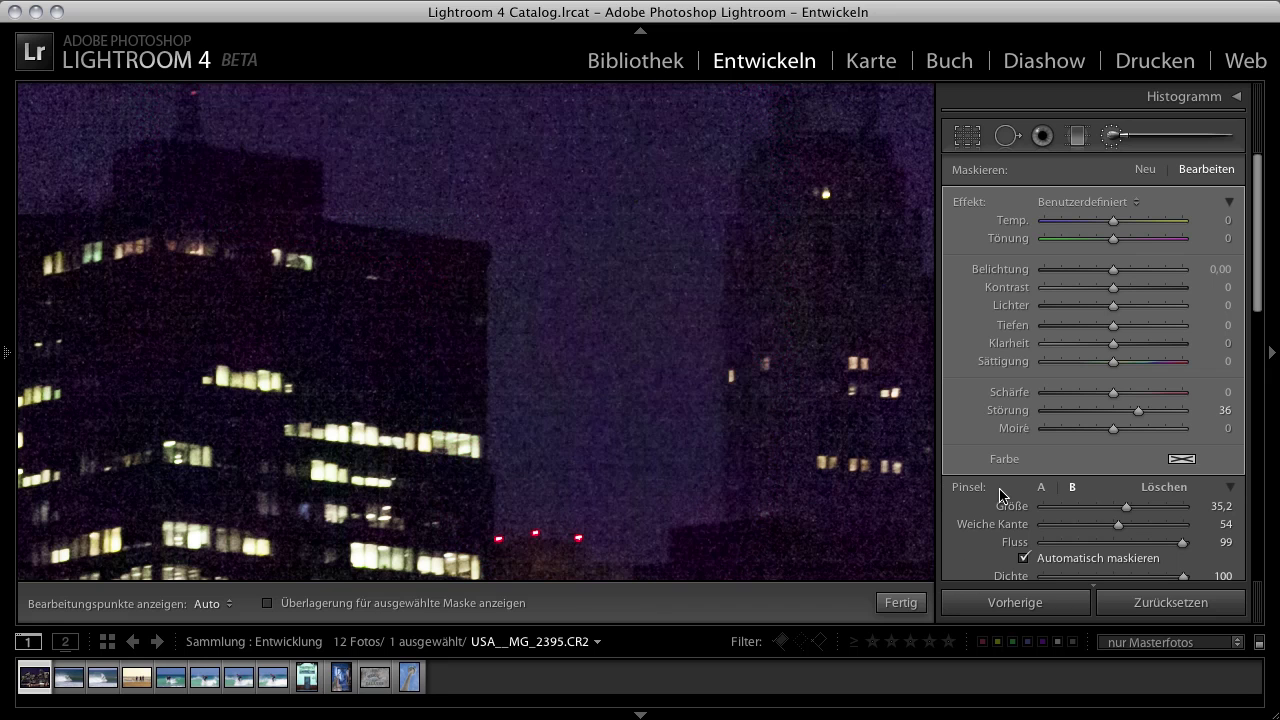
pyautogui.click(1024, 558)
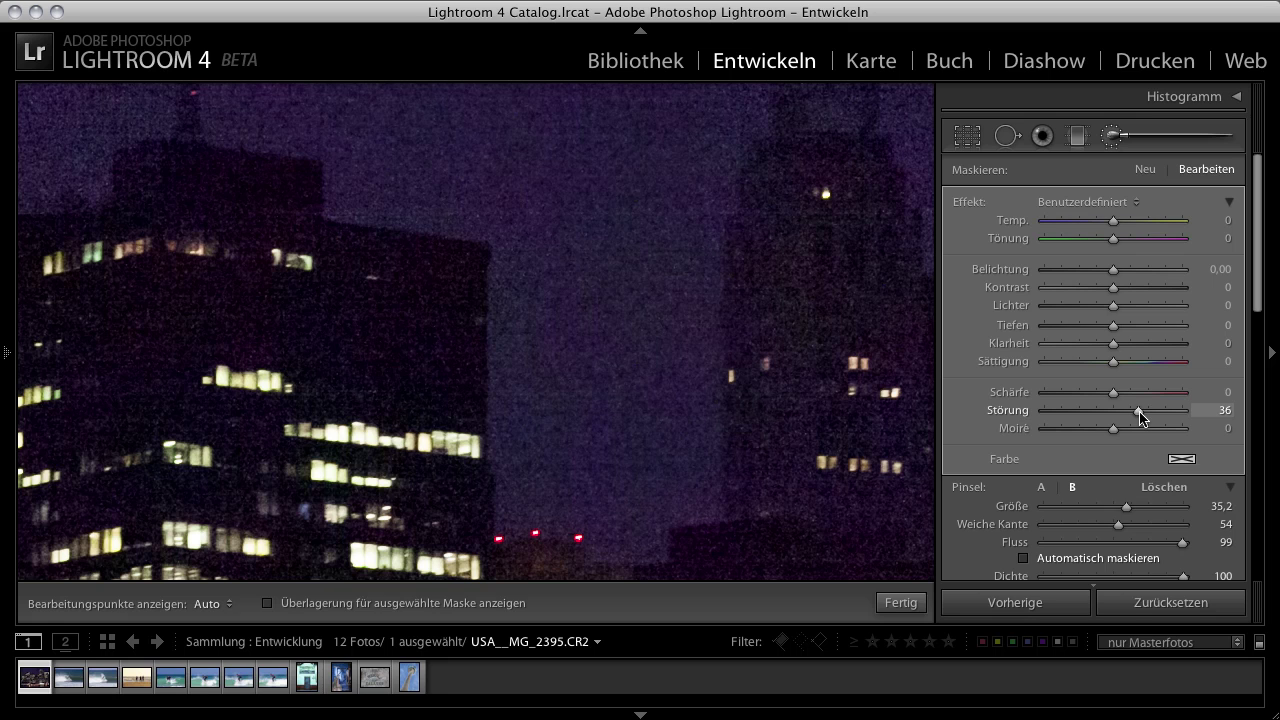
pyautogui.moveTo(1139, 411); pyautogui.dragTo(1064, 413)
pyautogui.moveTo(1064, 413); pyautogui.dragTo(1158, 416)
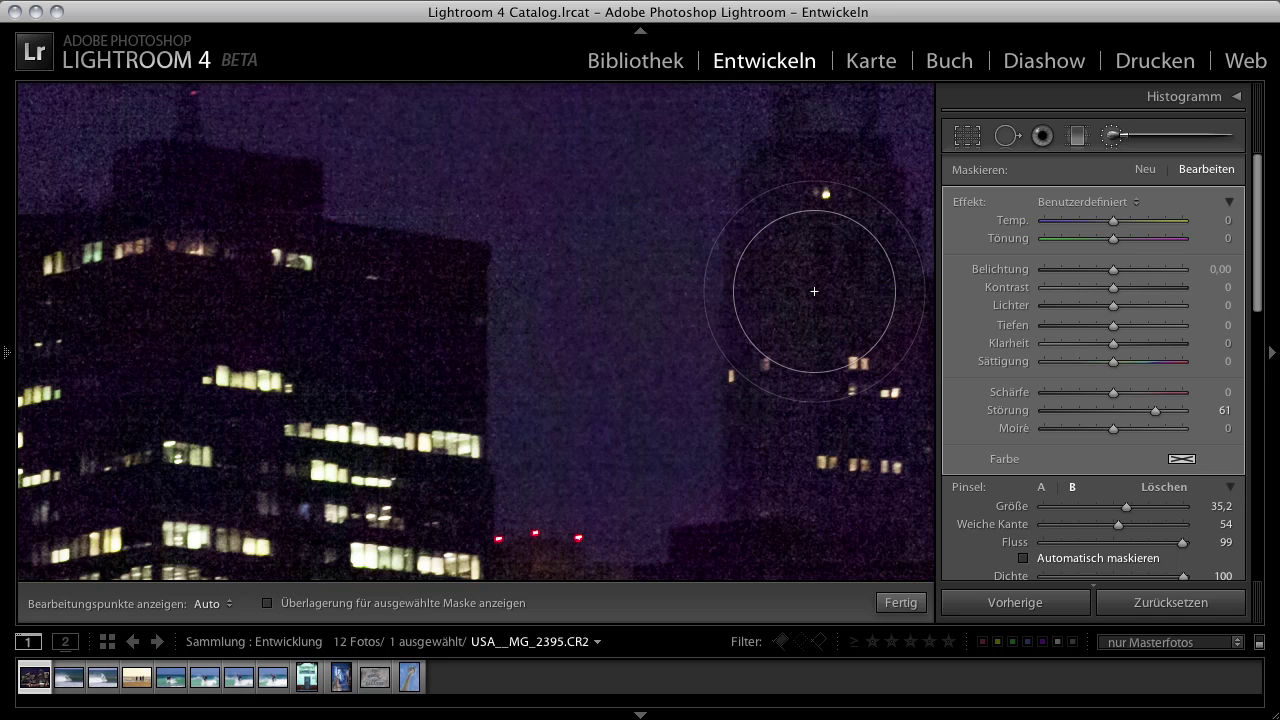
pyautogui.click(622, 318)
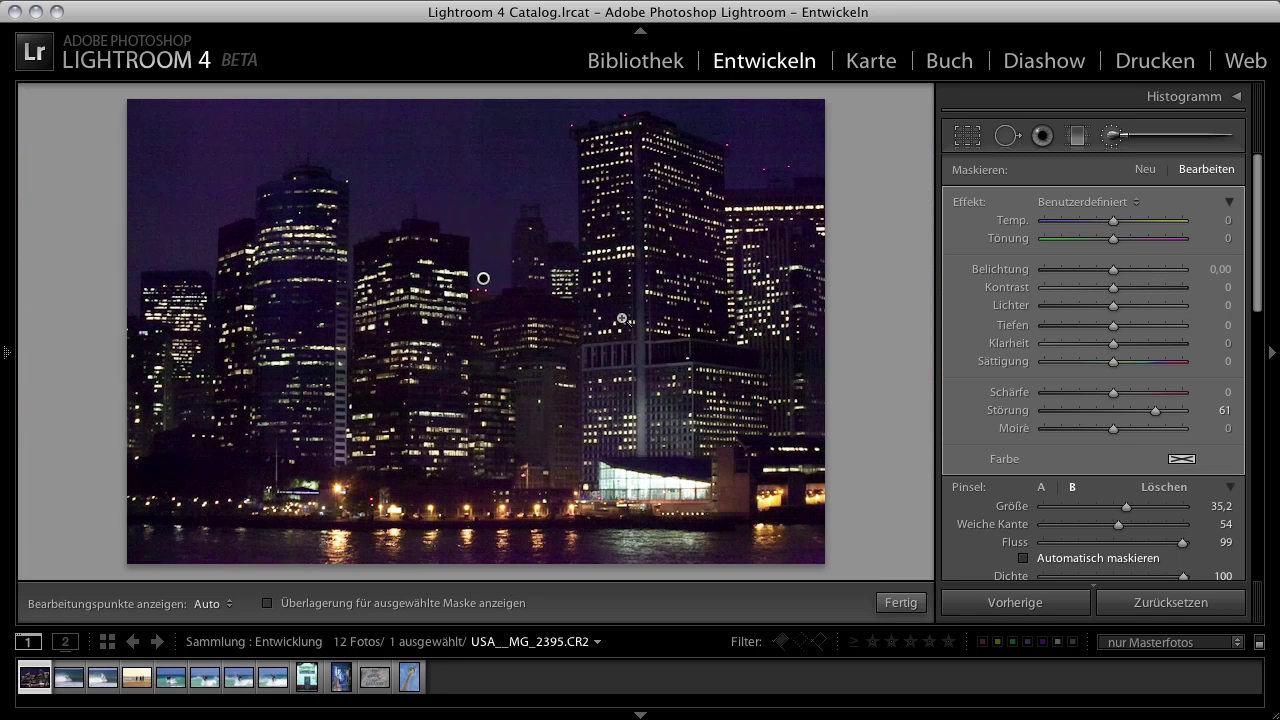